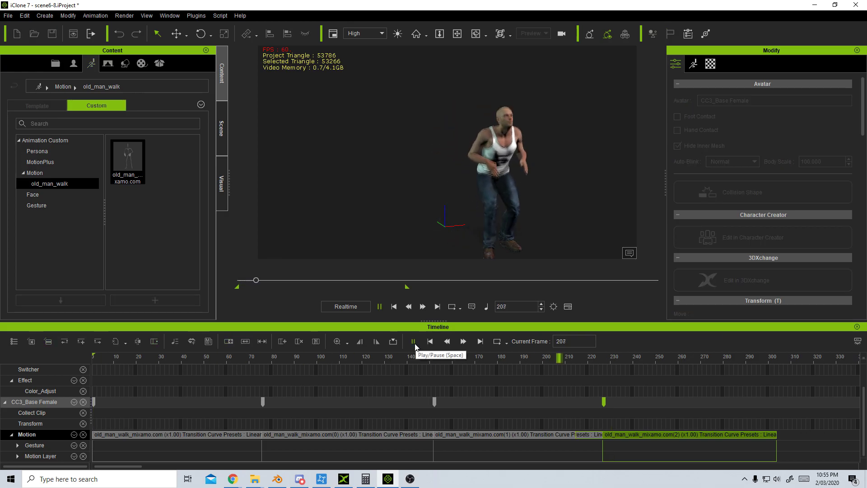
Replay the chained walk animation from the first frame, then bring the Mixamo animation packs folder forward.
left_click(414, 342)
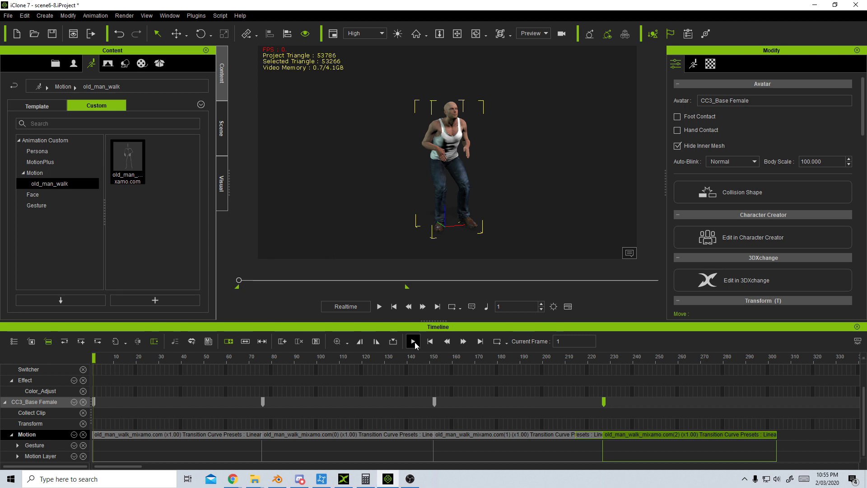
left_click(414, 342)
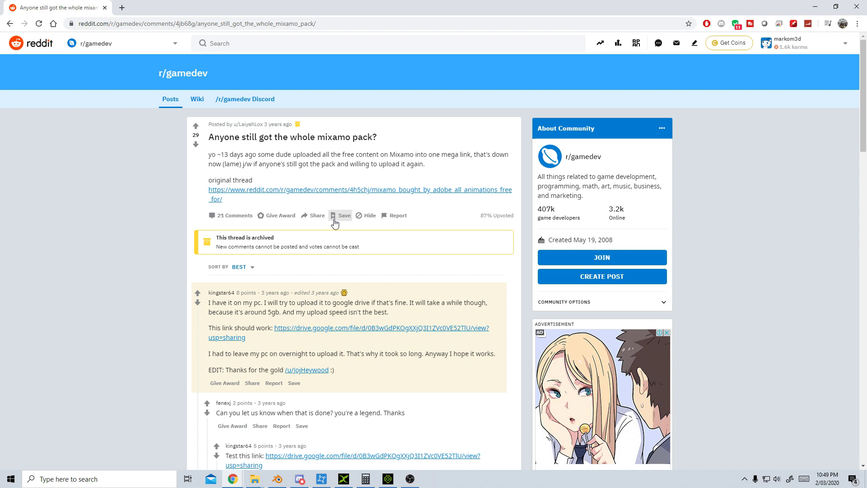
key("alt+Tab")
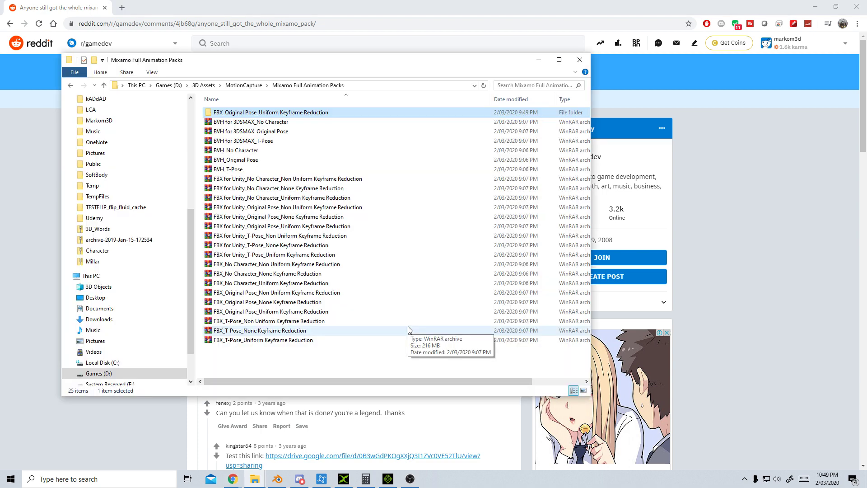
Browse FBX_Original Pose_Uniform Keyframe Reduction > Uniform Keyframe Reduction animations, then bring 3DXchange forward.
double_click(305, 113)
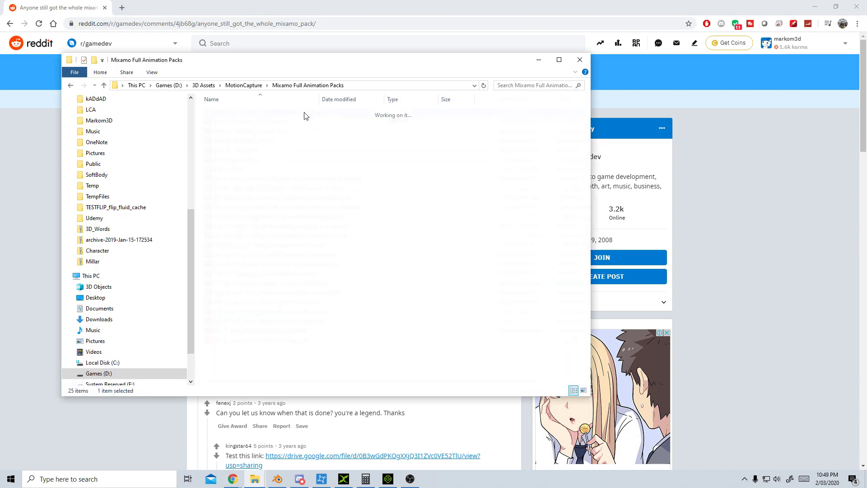
double_click(304, 114)
scroll(305, 262, "down", 20)
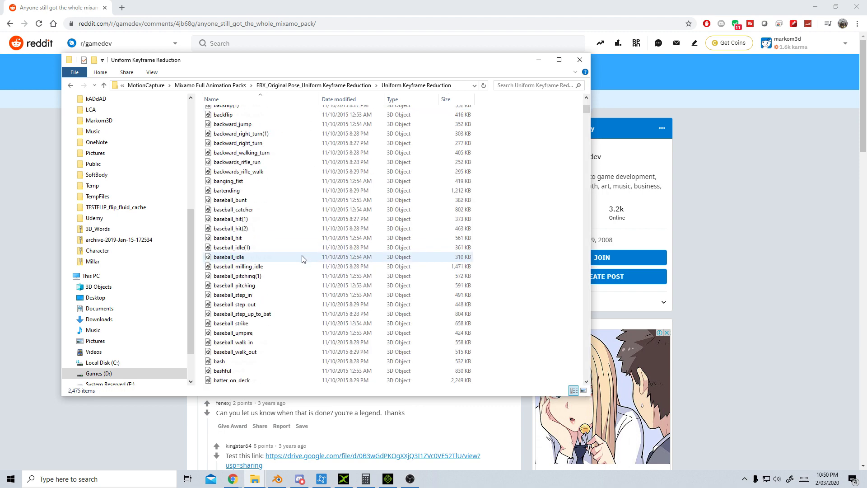
scroll(302, 261, "down", 20)
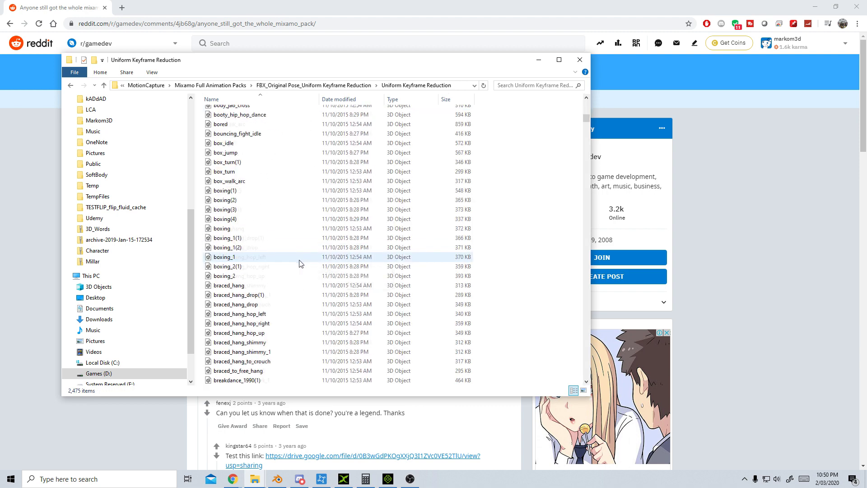
left_click(343, 479)
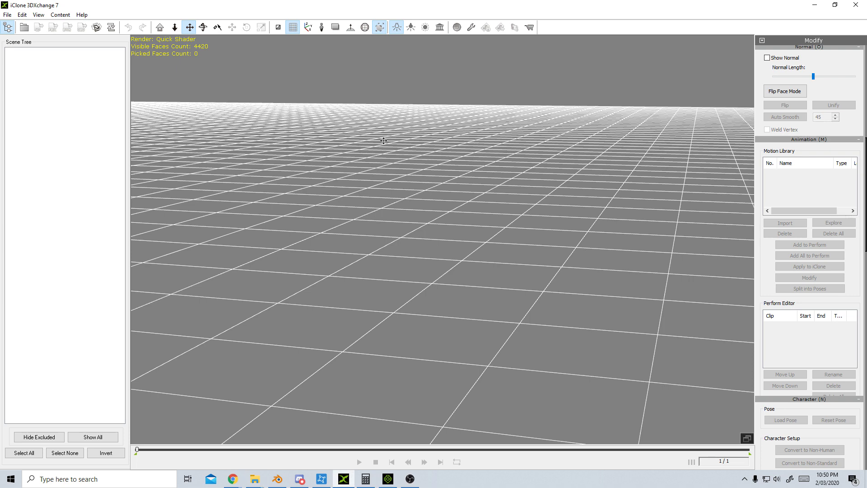
Return to the Uniform Keyframe Reduction folder in File Explorer and scroll through its files.
mouse_move(255, 479)
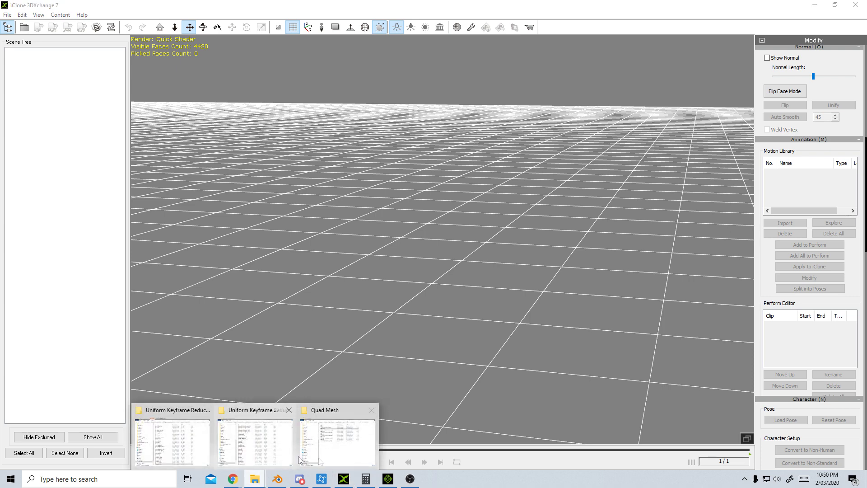
left_click(229, 440)
scroll(295, 333, "down", 20)
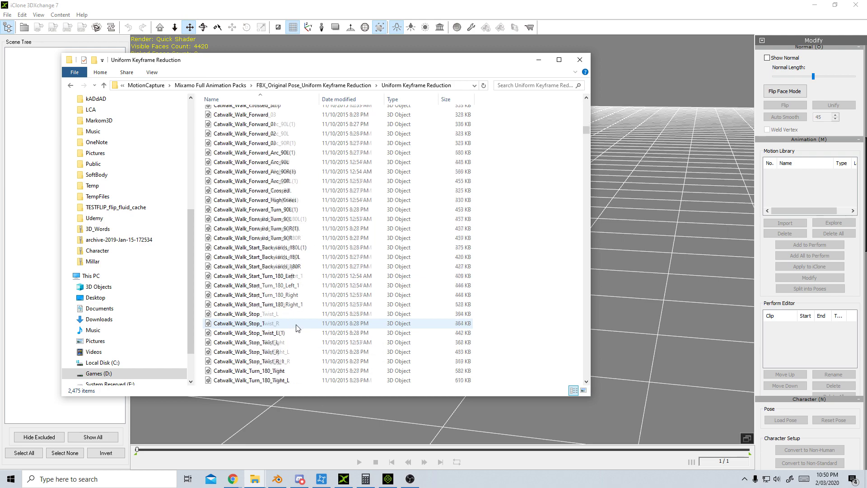
scroll(296, 333, "down", 15)
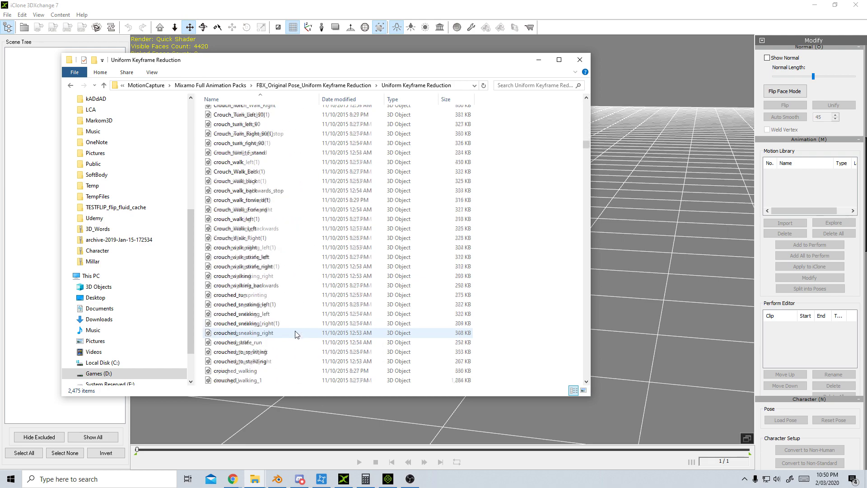
scroll(295, 333, "down", 15)
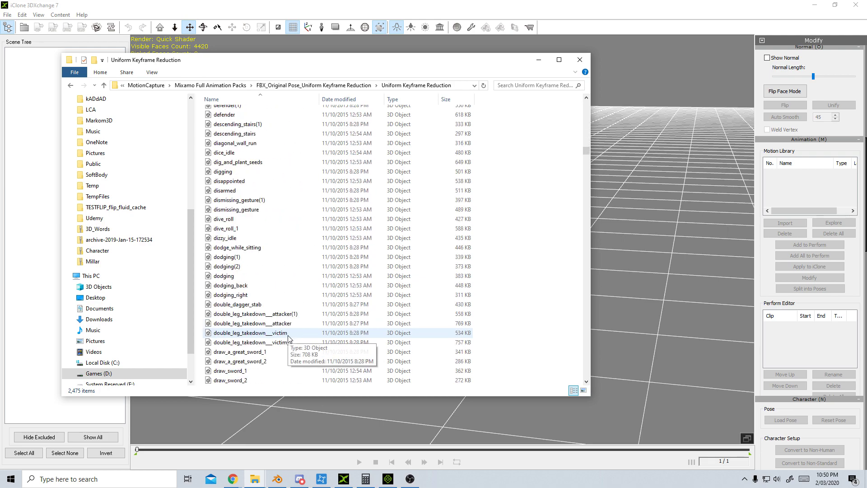
Search the folder for 'walk' and scroll the 249 results to old_man_walk.
left_click(524, 85)
type("walk")
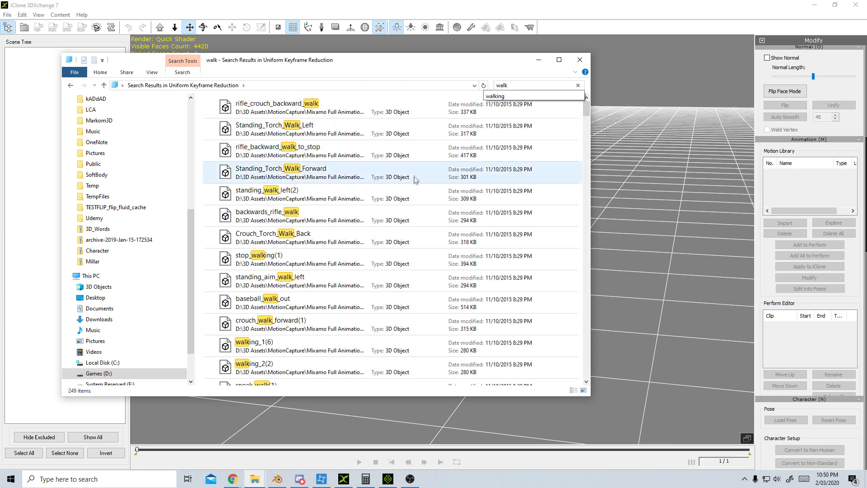
scroll(416, 176, "down", 10)
scroll(423, 336, "down", 10)
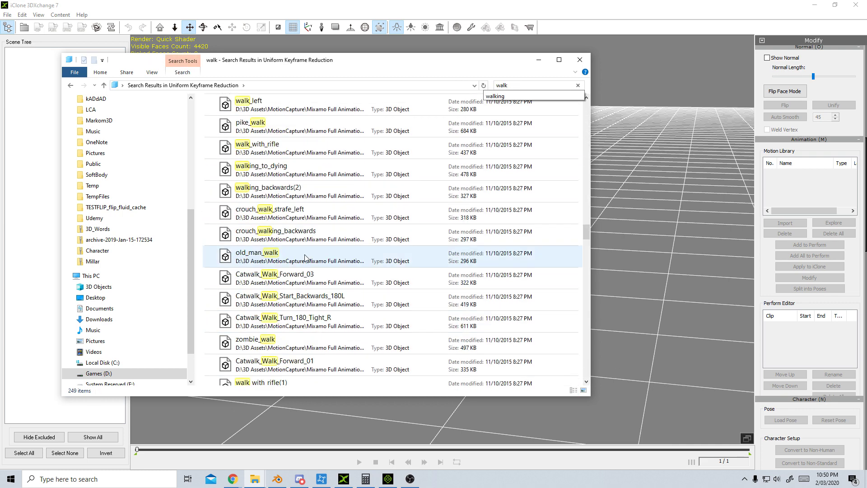
Import old_man_walk.fbx into 3DXchange, accepting non-standard conversion and the facial animation clips.
left_click_drag(265, 256, 665, 245)
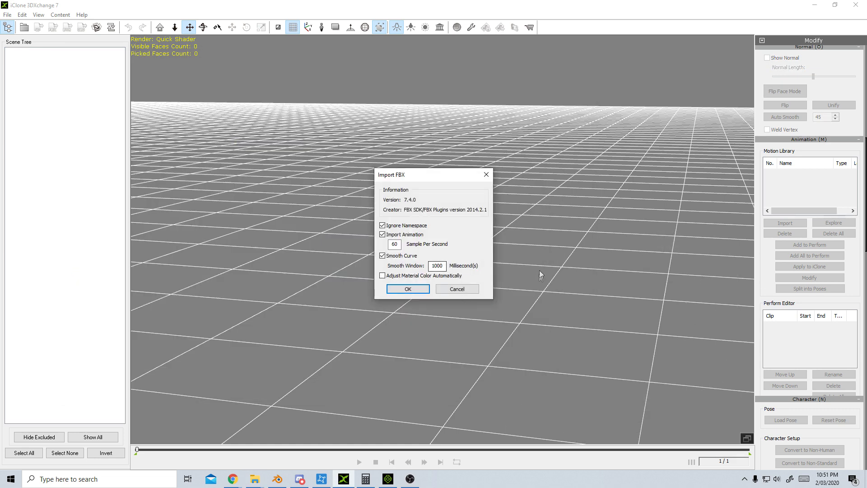
left_click(399, 292)
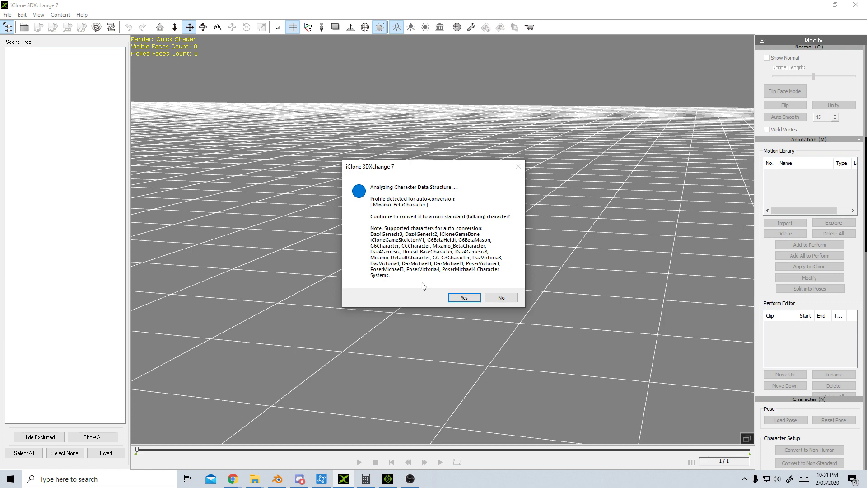
left_click(463, 299)
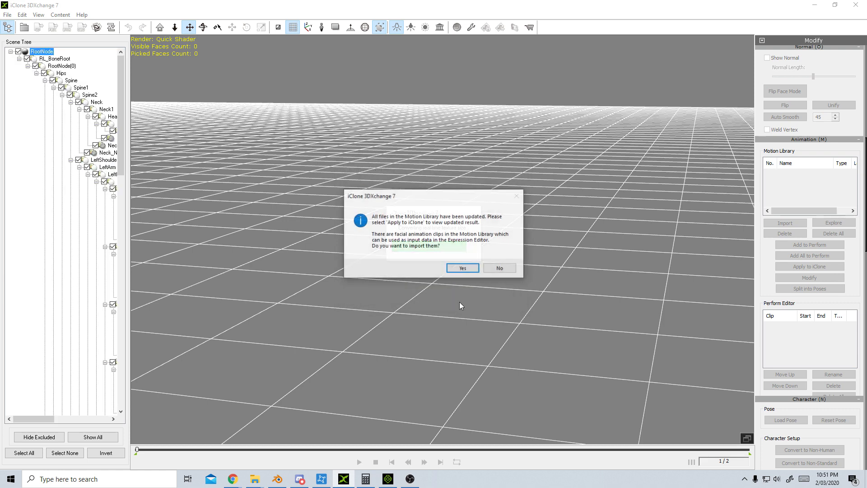
left_click(462, 268)
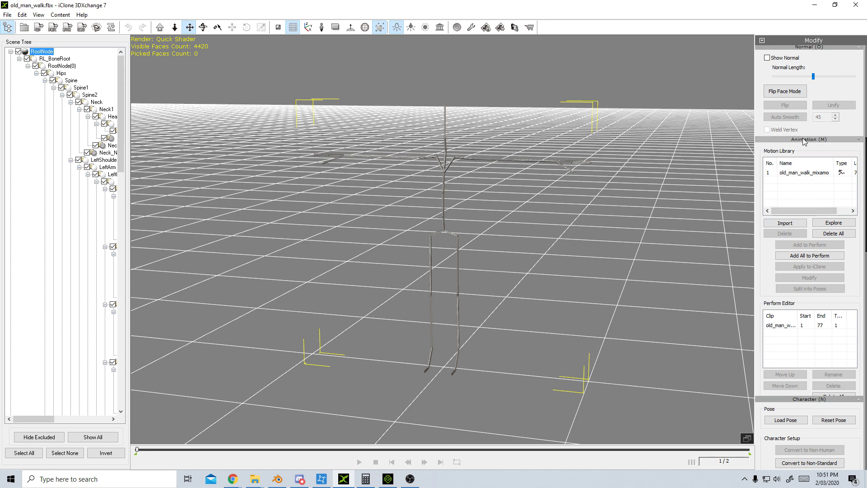
Preview the old_man_walk_mixamo motion on the skeleton, then return to the iClone 7 project.
left_click(800, 179)
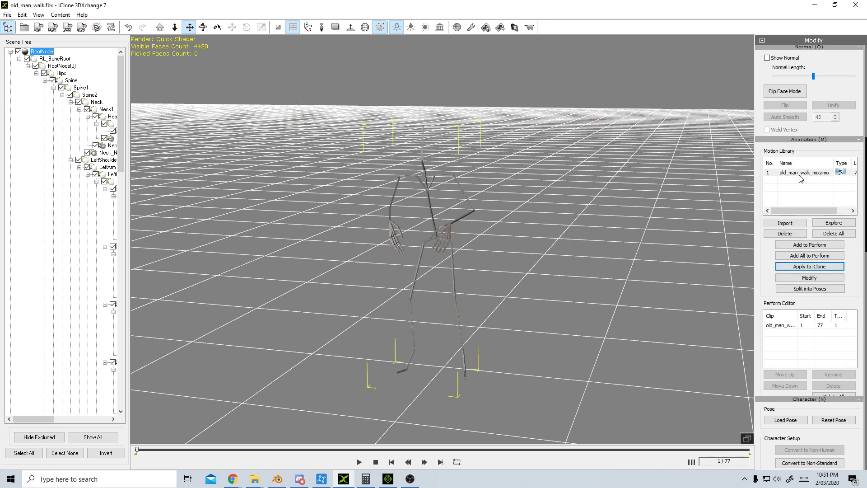
left_click(360, 462)
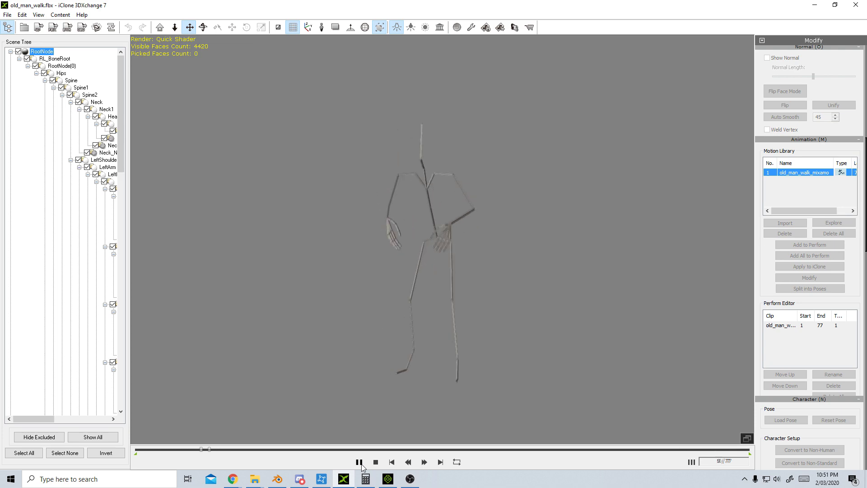
left_click(376, 462)
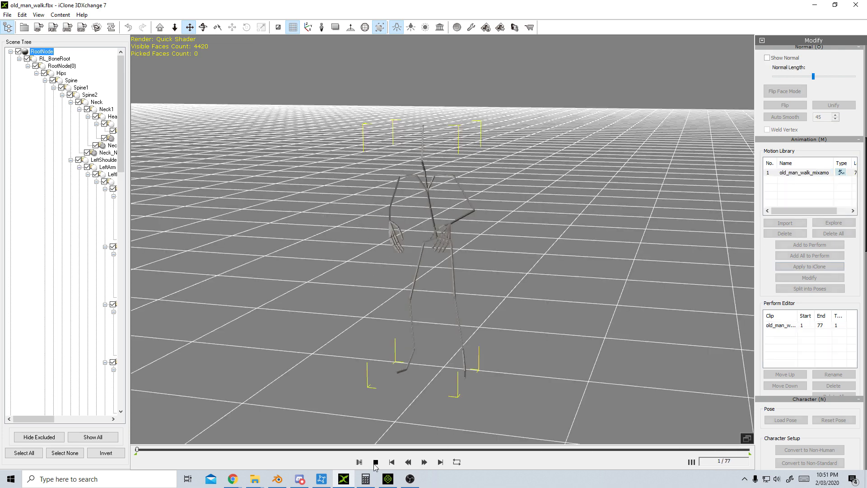
left_click(396, 480)
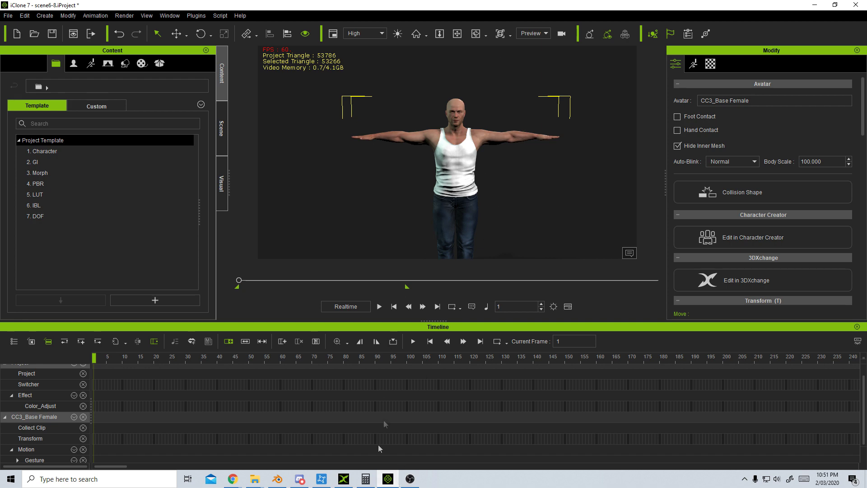
Send old_man_walk_mixamo from 3DXchange to the iClone character and play the walk.
left_click(344, 479)
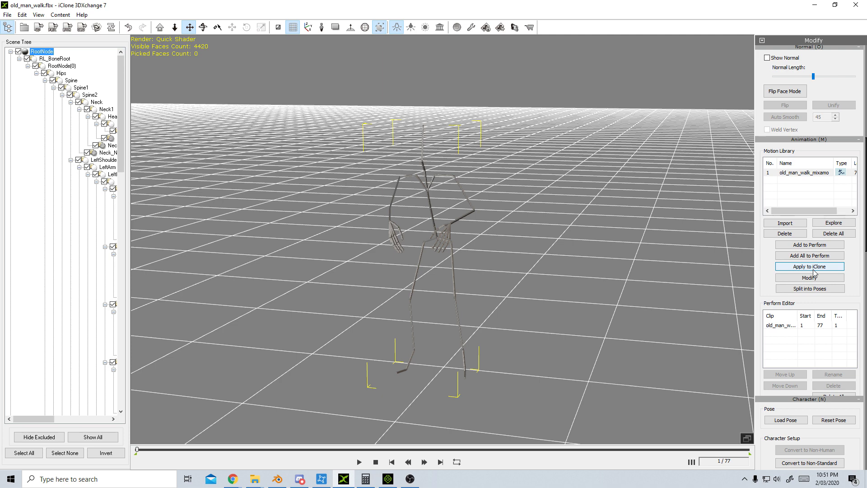
left_click(810, 266)
left_click(388, 479)
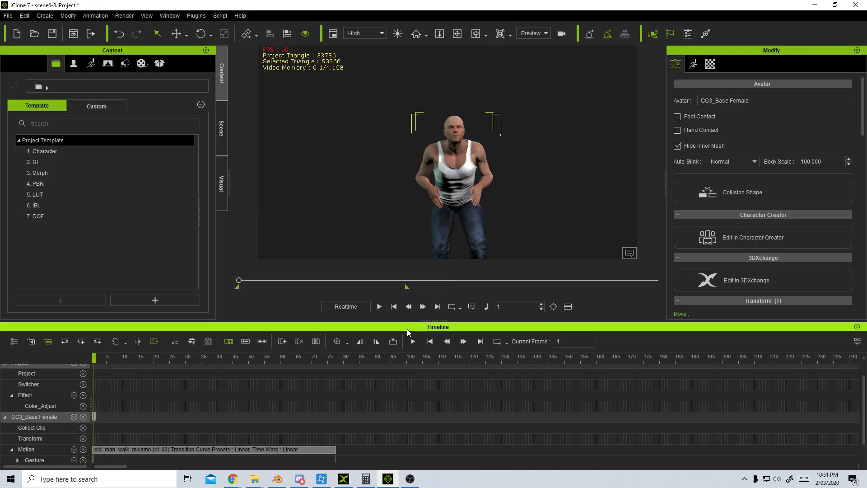
left_click(379, 307)
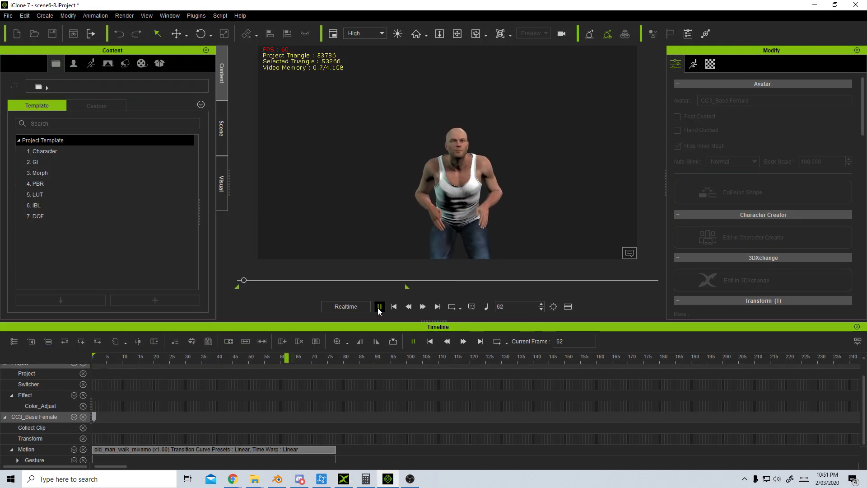
left_click(379, 307)
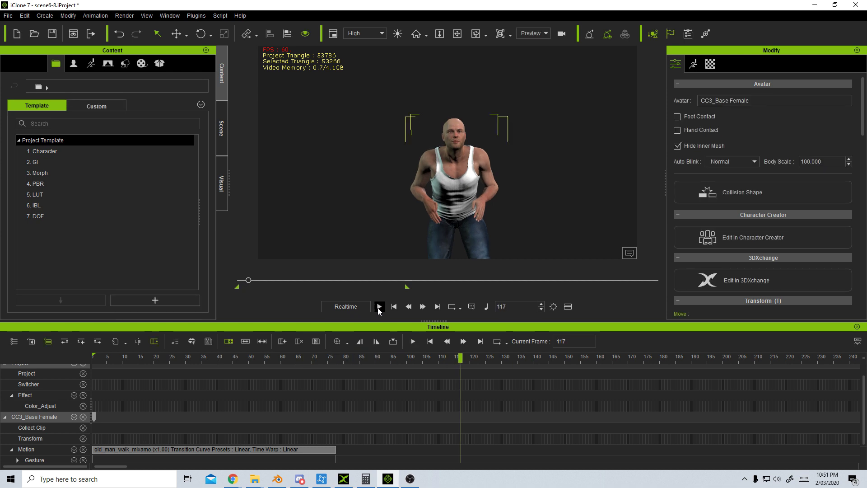
Delete the walk clip from the Motion track, rewind to frame one, and return to 3DXchange.
left_click(306, 450)
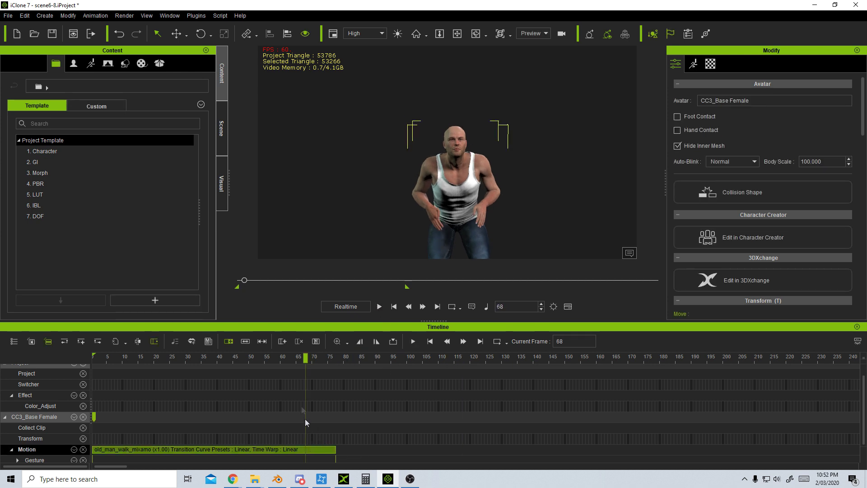
key("Delete")
left_click(93, 358)
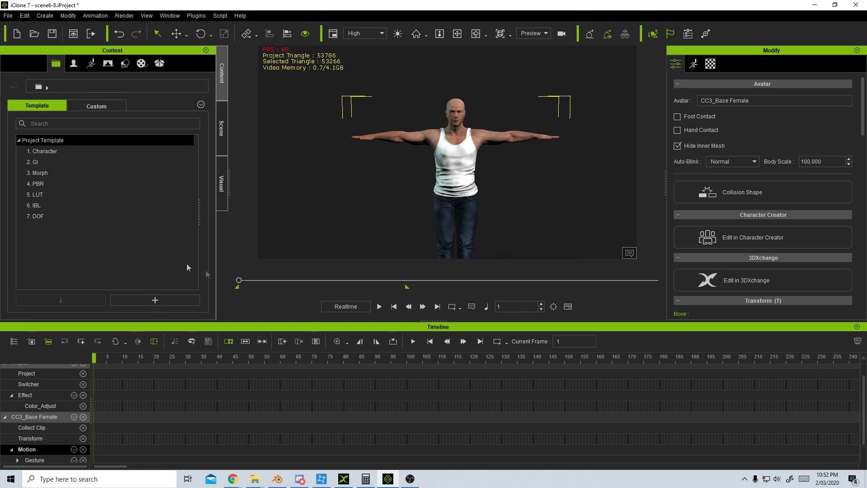
left_click(344, 479)
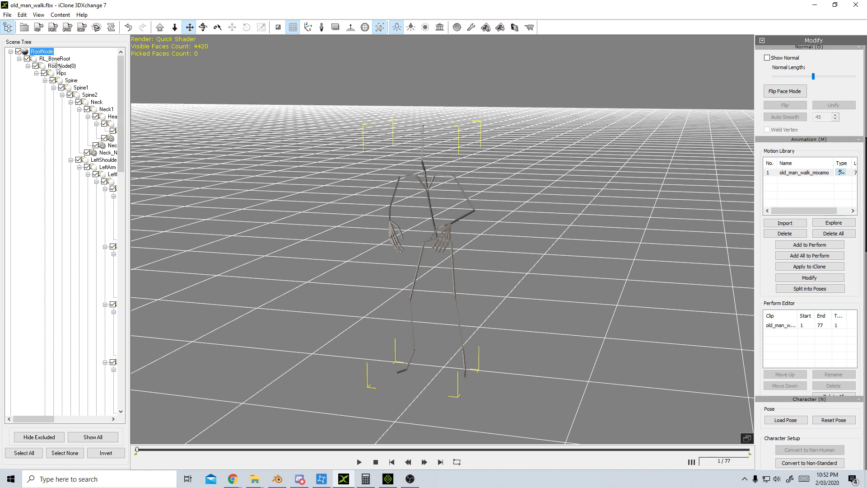
Export old_man_walk_mixamo.com as an iMotion into the old_man_walk folder, then return to iClone.
left_click(7, 17)
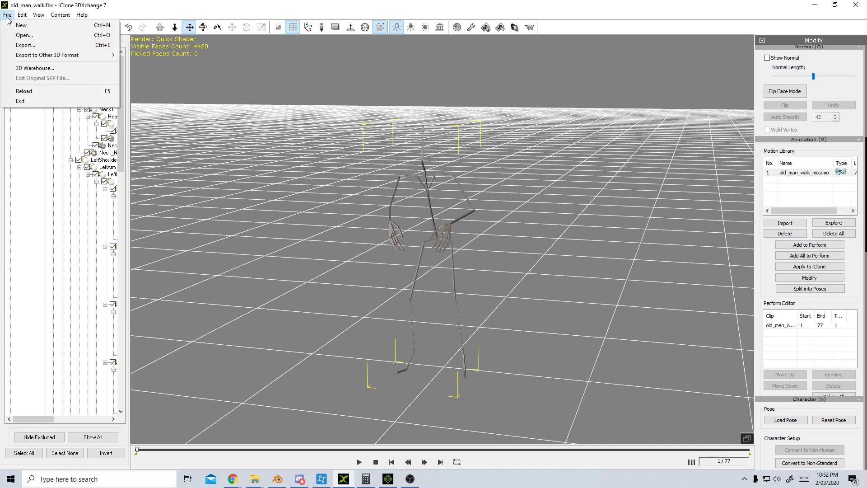
left_click(25, 45)
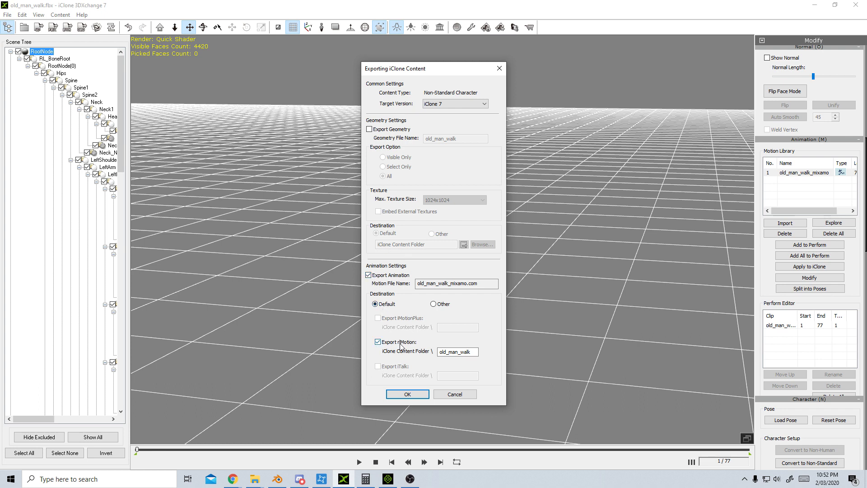
left_click(406, 395)
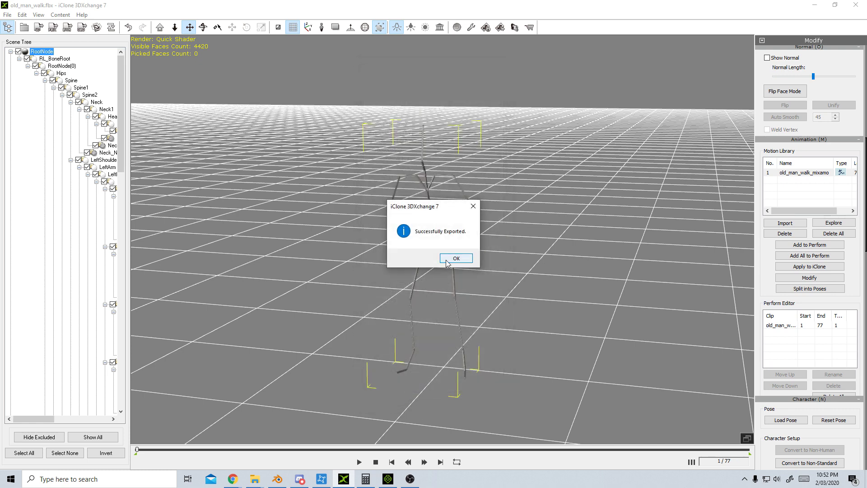
left_click(447, 260)
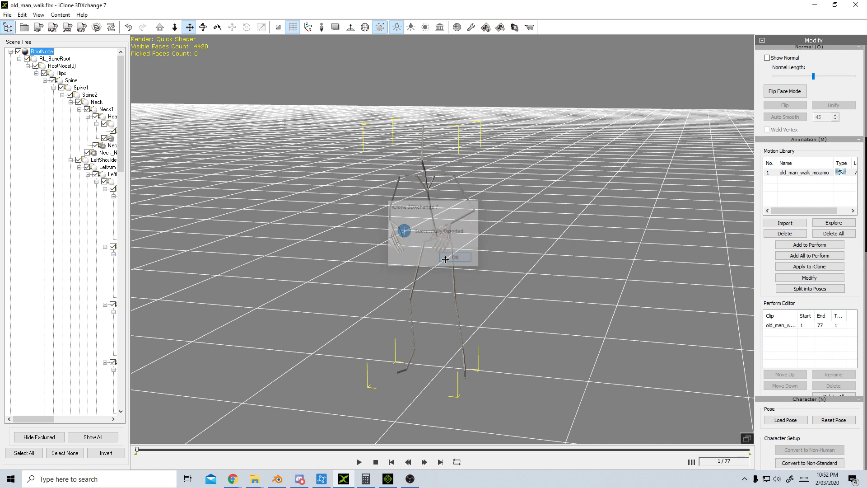
left_click(388, 479)
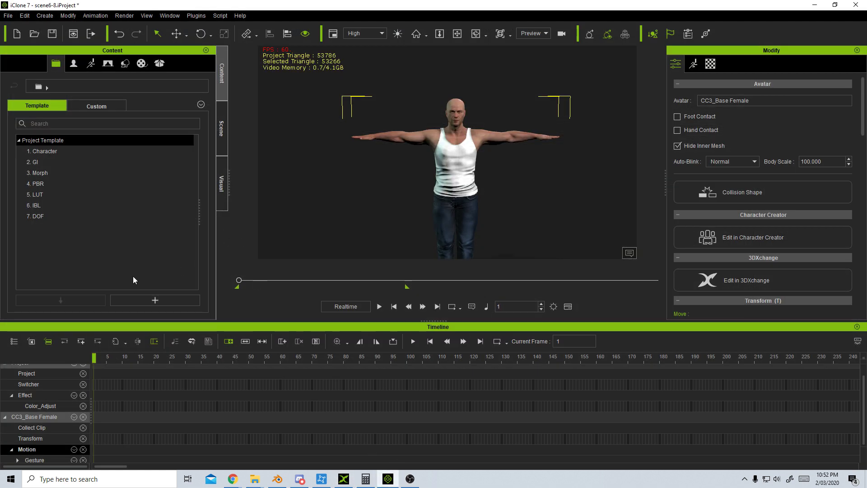
Open the old_man_walk folder under Animation > Custom > Motion in the Content library.
left_click(90, 63)
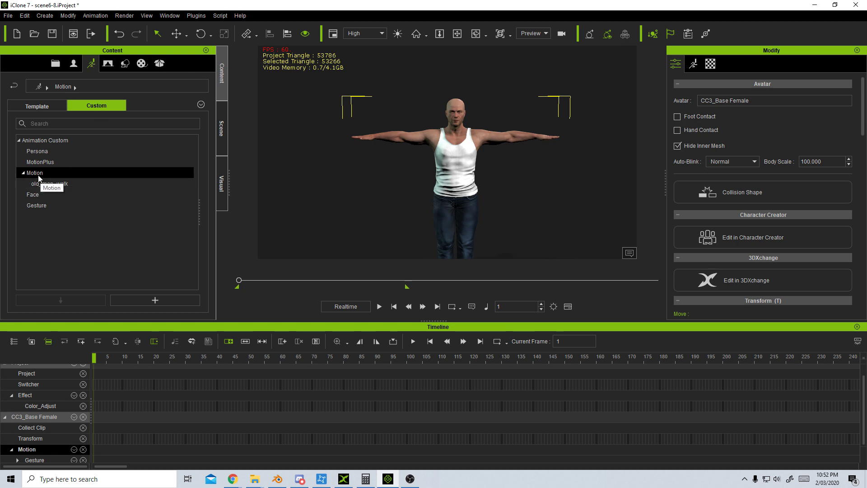
left_click(55, 184)
left_click_drag(199, 211, 104, 211)
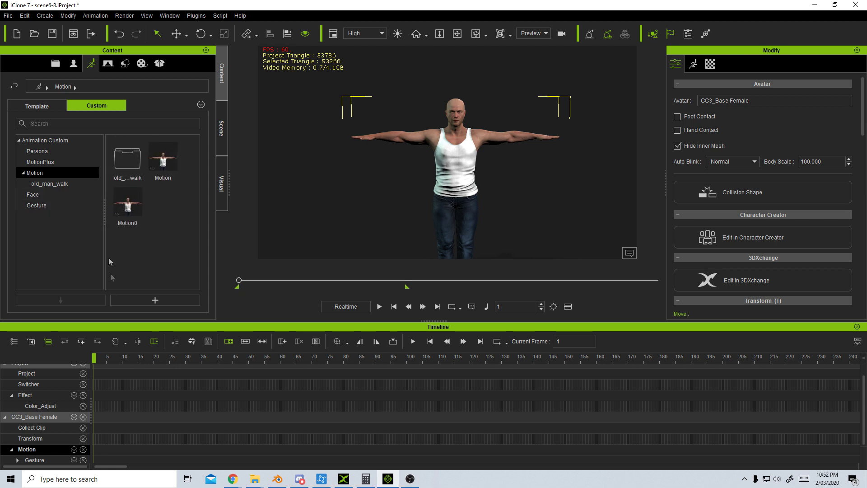
double_click(126, 162)
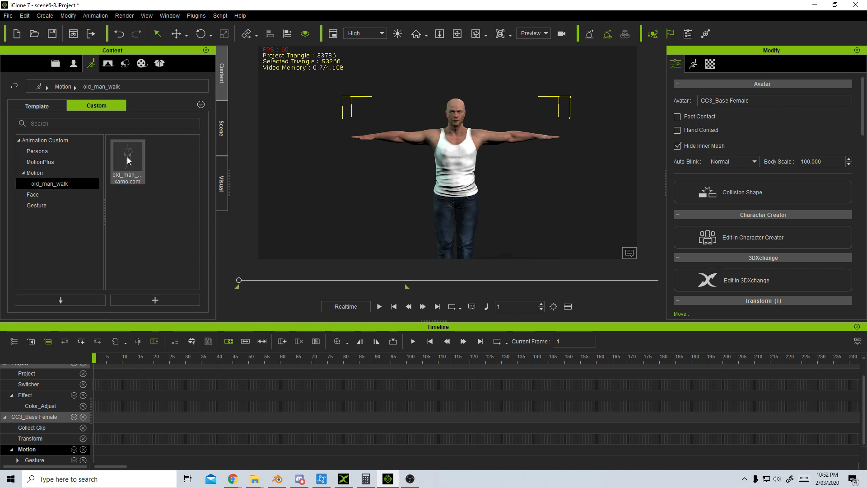
Drop the old_man_walk_mixamo.com motion onto the CC3_Base Female and preview the walk.
left_click_drag(129, 161, 431, 189)
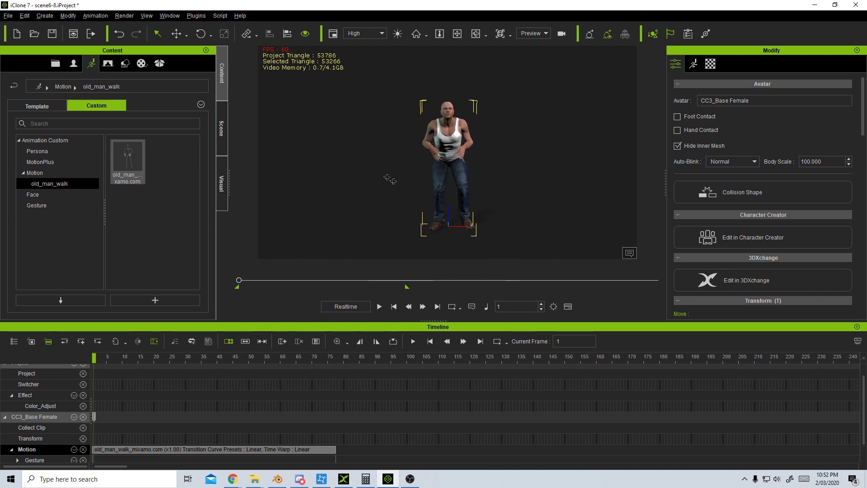
left_click(379, 306)
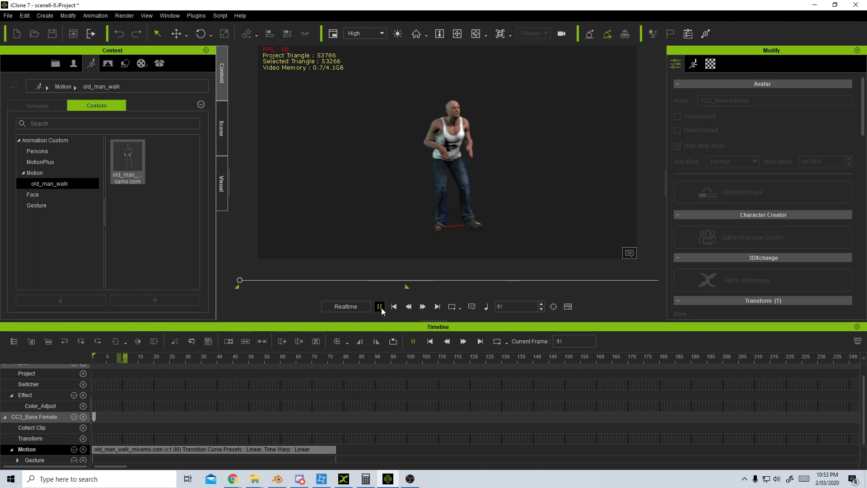
left_click(380, 307)
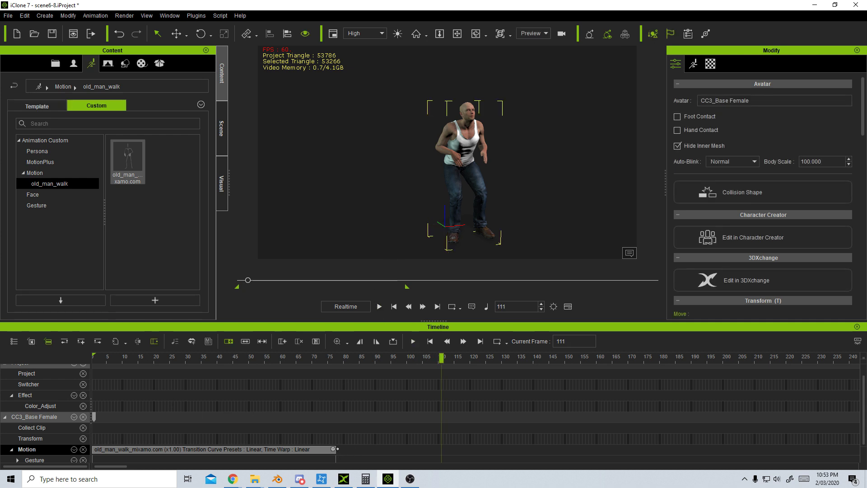
Stretch the old_man_walk clip to loop until about frame 305, then play it back.
left_click_drag(334, 449, 831, 449)
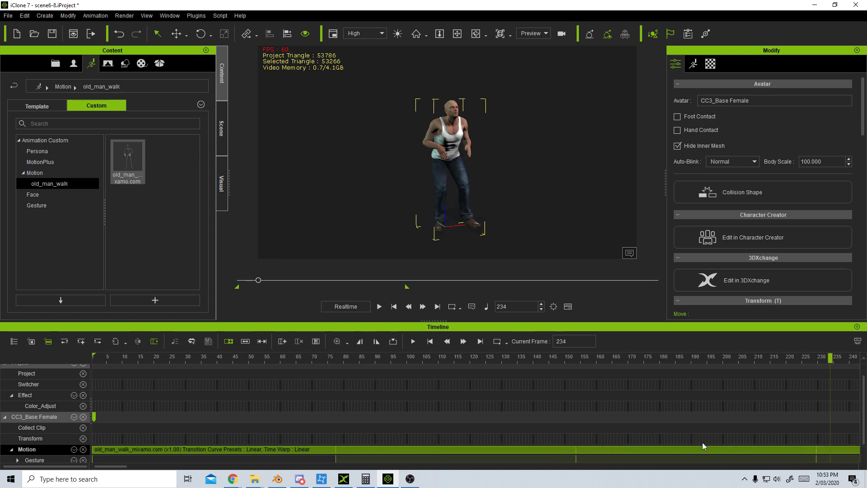
scroll(644, 421, "down", 1)
left_click(380, 307)
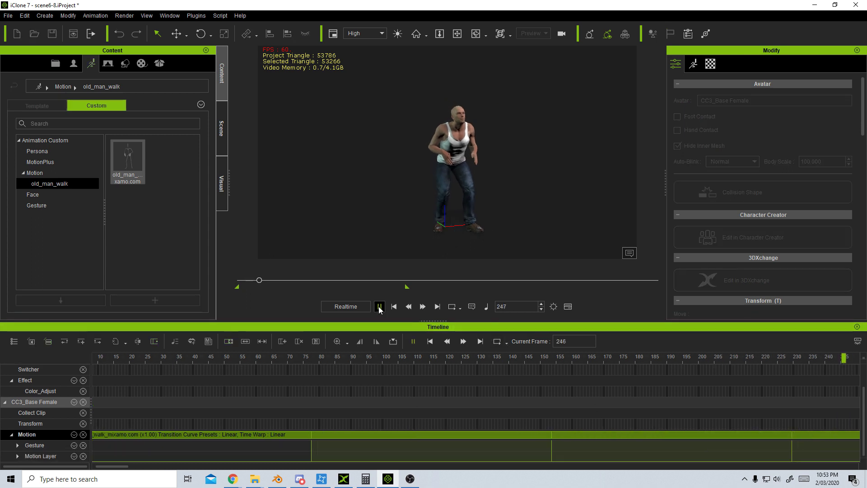
left_click(380, 306)
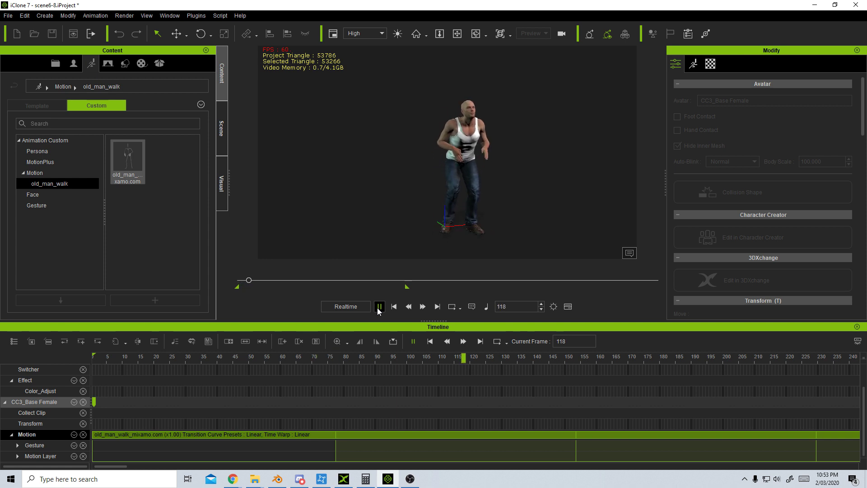
left_click(380, 307)
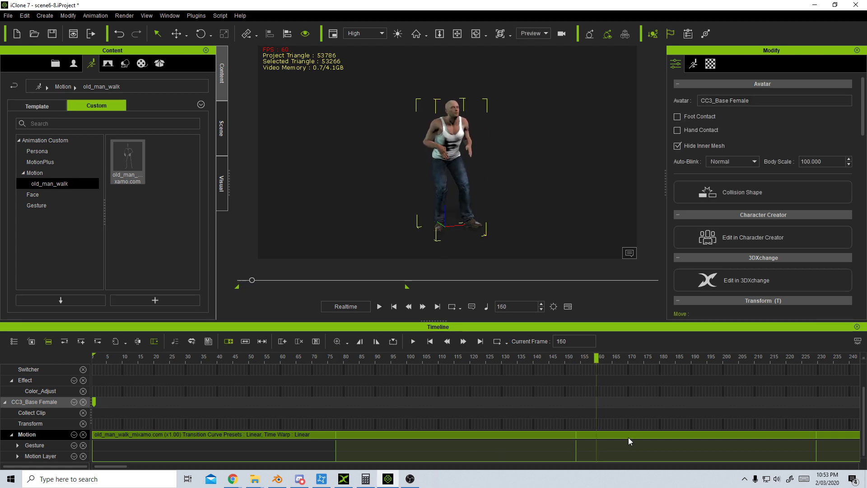
scroll(628, 438, "down", 10)
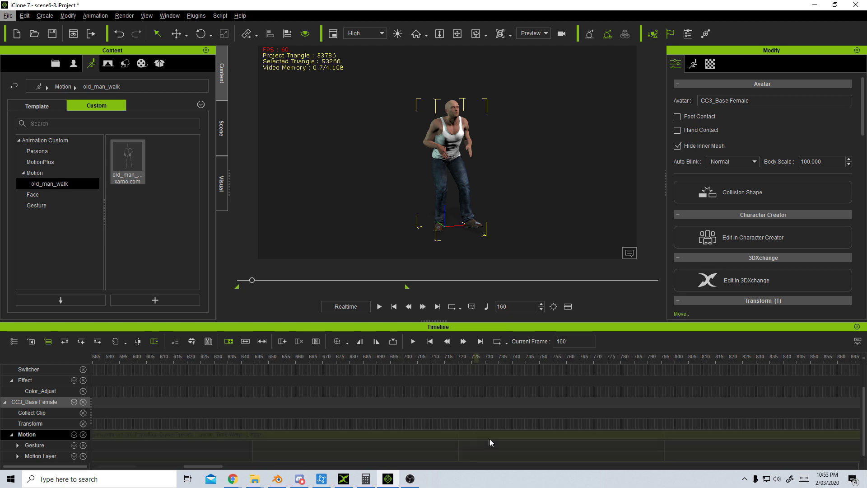
scroll(481, 437, "up", 10)
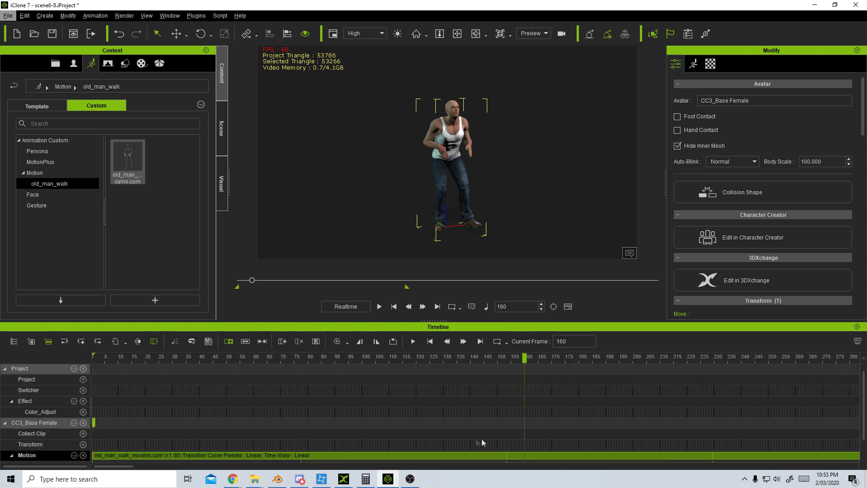
Trim the old_man_walk_mixamo.com clip back to a single cycle ending near frame 76.
left_click(333, 430)
left_click(329, 400)
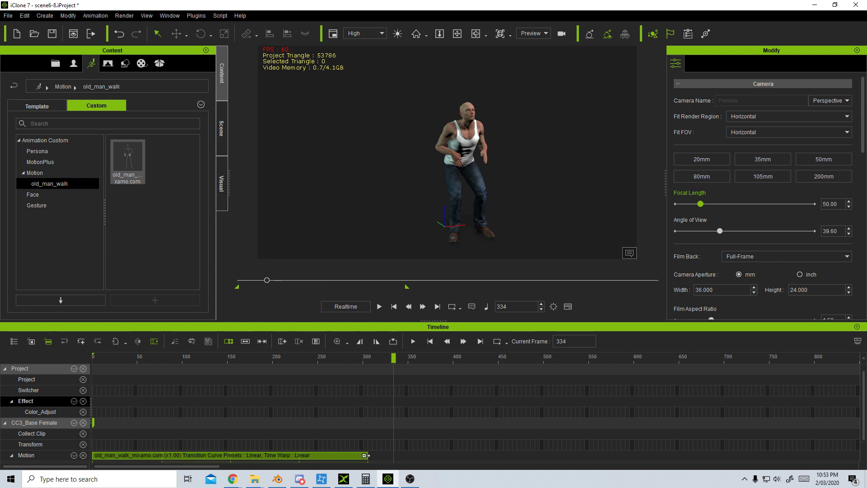
left_click_drag(365, 455, 163, 460)
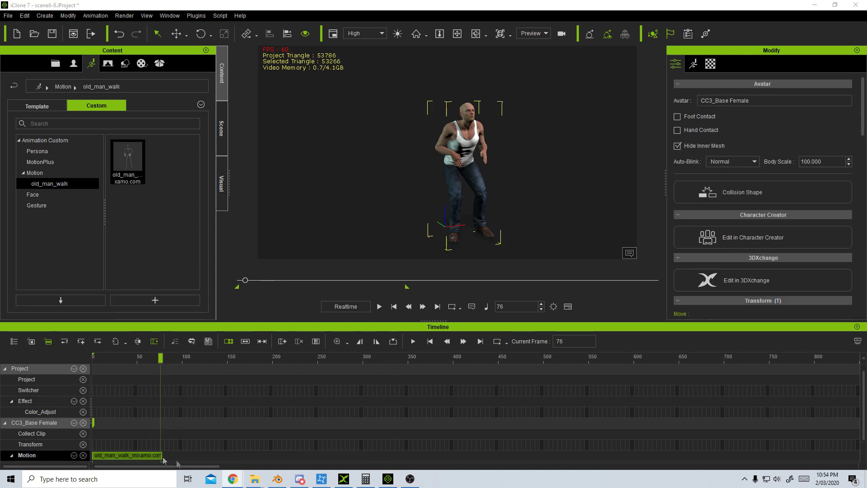
scroll(160, 447, "up", 5)
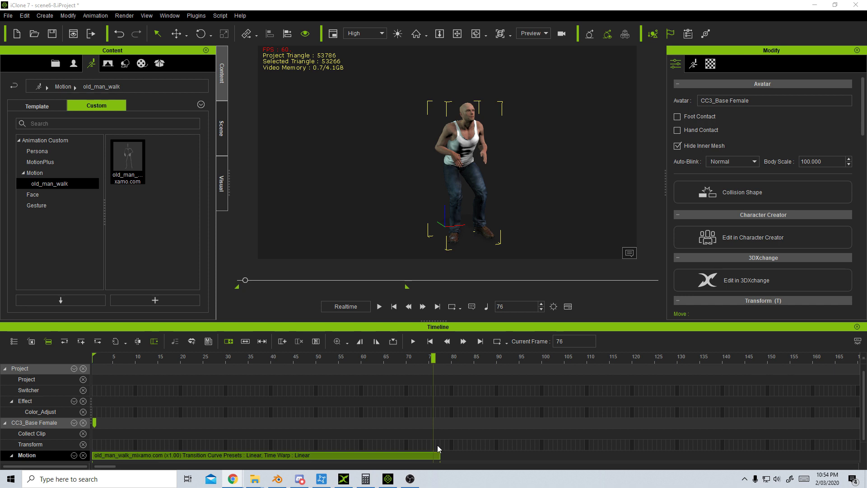
Apply a second old_man_walk copy to the character, starting at the first clip's end around frame 77.
left_click(437, 446)
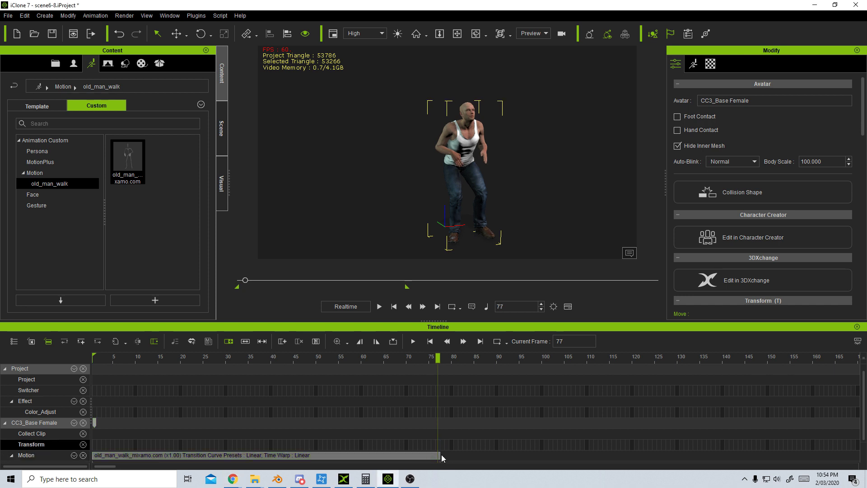
left_click(442, 457)
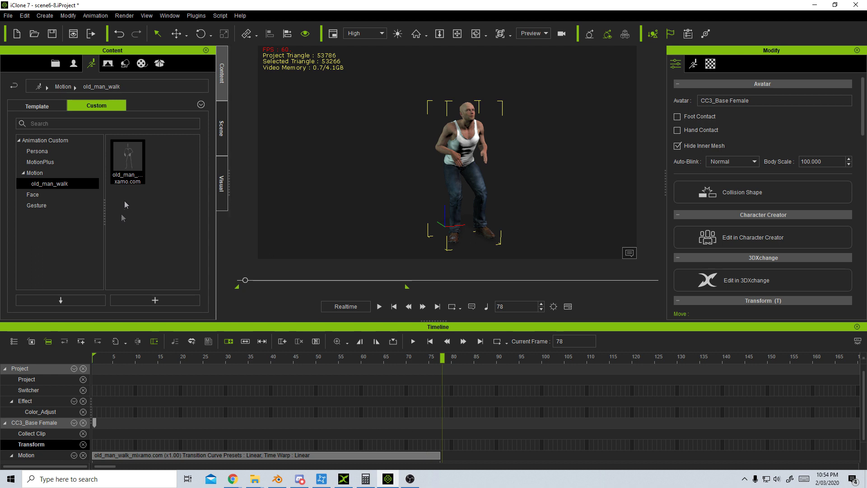
left_click_drag(127, 159, 467, 182)
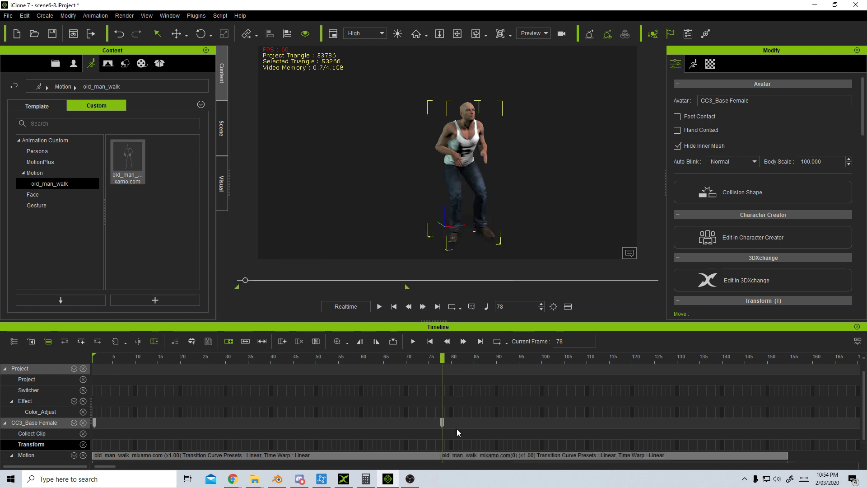
Preview the two chained walks from the first frame, then nudge the second clip slightly later.
left_click(430, 342)
left_click(414, 342)
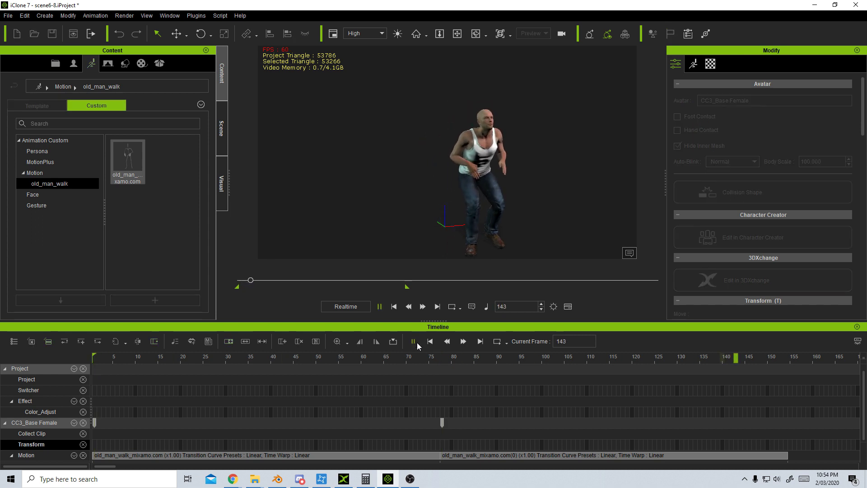
left_click(416, 343)
left_click_drag(454, 458, 461, 454)
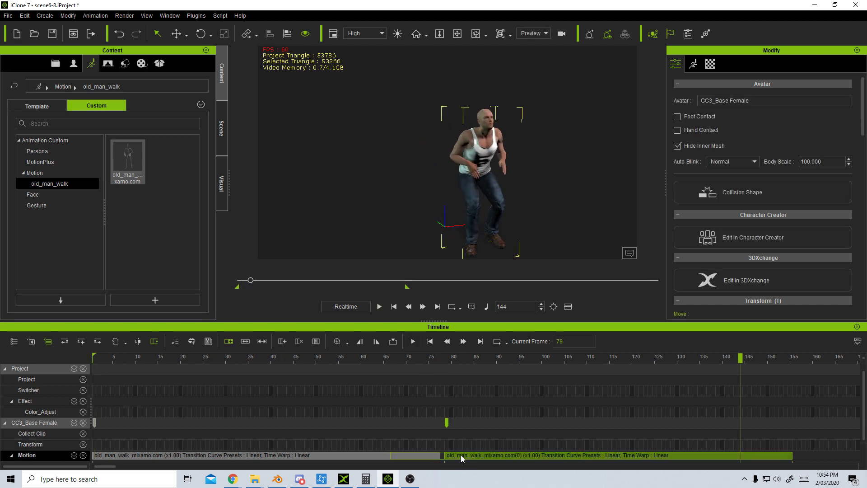
Replay the transition and shift the second walk clip earlier to start near frame 76.
left_click(430, 342)
left_click(413, 342)
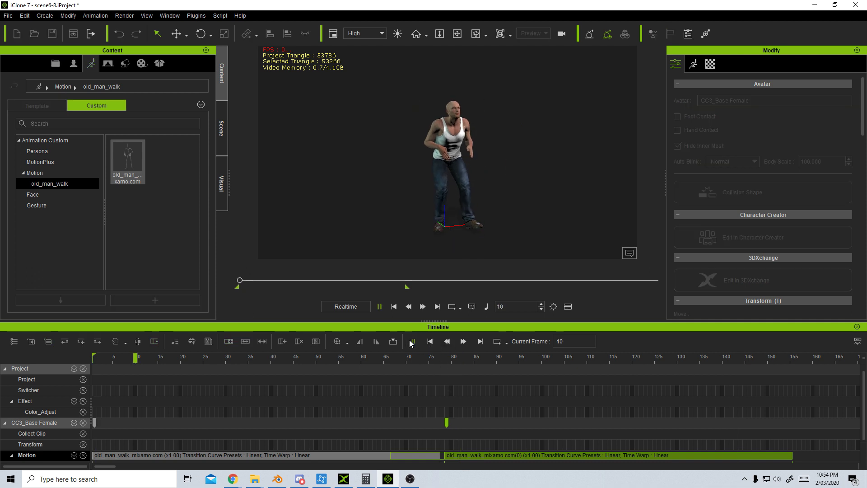
left_click(412, 342)
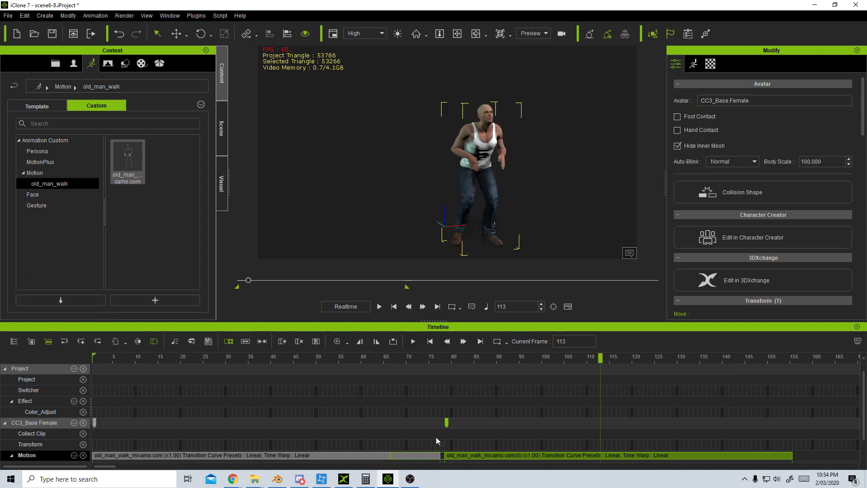
left_click_drag(454, 454, 451, 455)
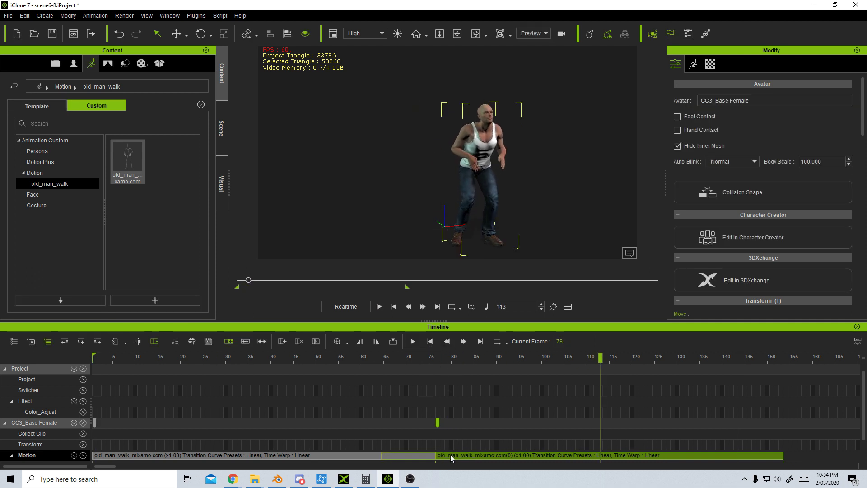
left_click(412, 341)
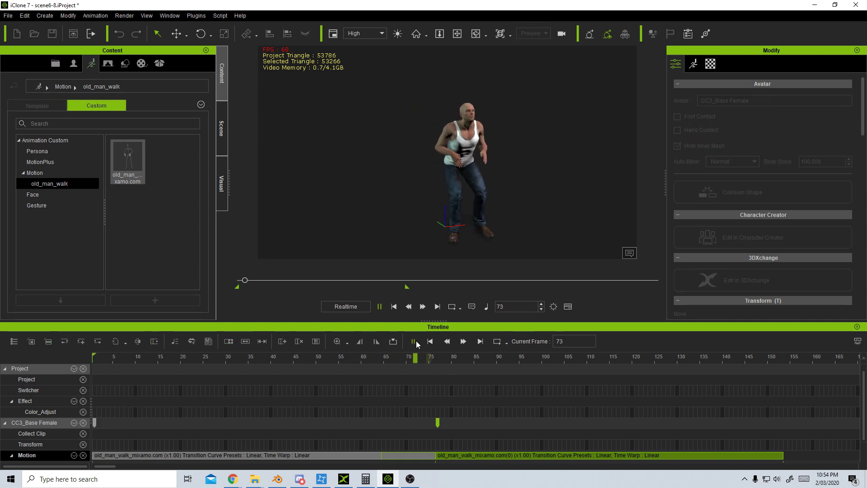
Inspect the character's walk poses around frames 76 and 80 on the timeline.
left_click(416, 341)
left_click(430, 372)
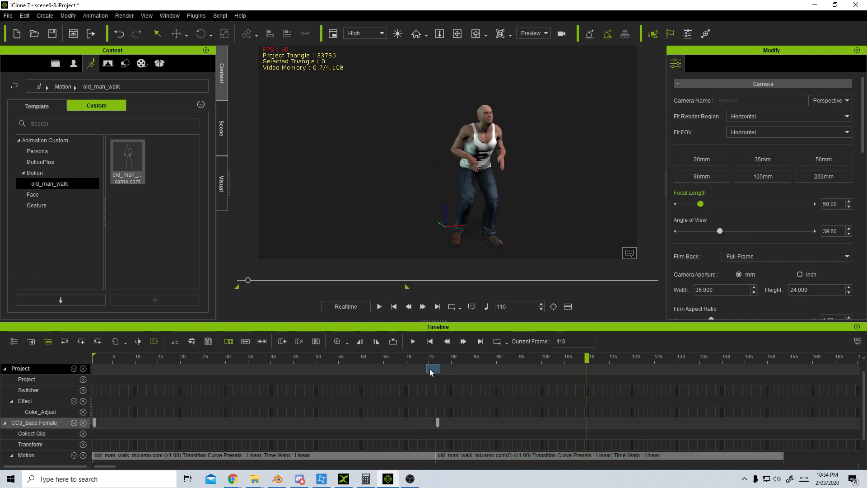
left_click(436, 359)
mouse_move(426, 361)
left_mouse_down()
mouse_move(438, 362)
mouse_move(429, 363)
left_mouse_up()
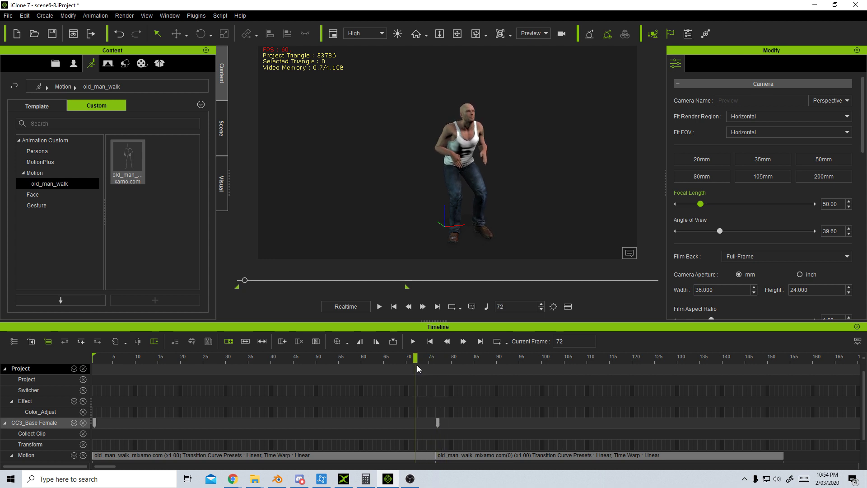
left_click_drag(483, 366, 427, 362)
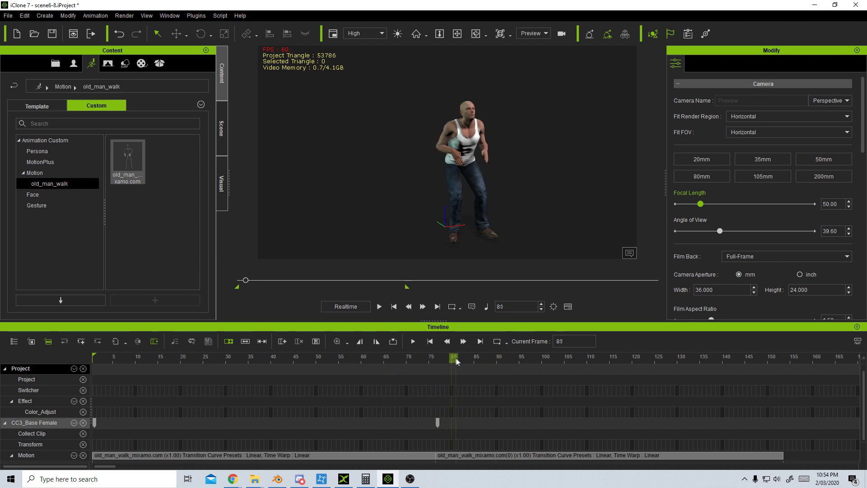
Move the second walk clip later, replay, then pull it back earlier and replay from frame 1.
left_click_drag(463, 456, 491, 456)
left_click(431, 342)
left_click(417, 343)
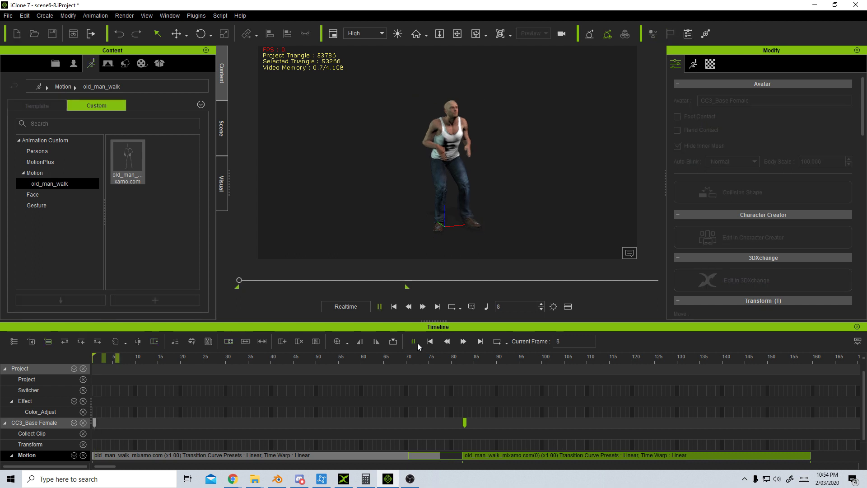
left_click(417, 342)
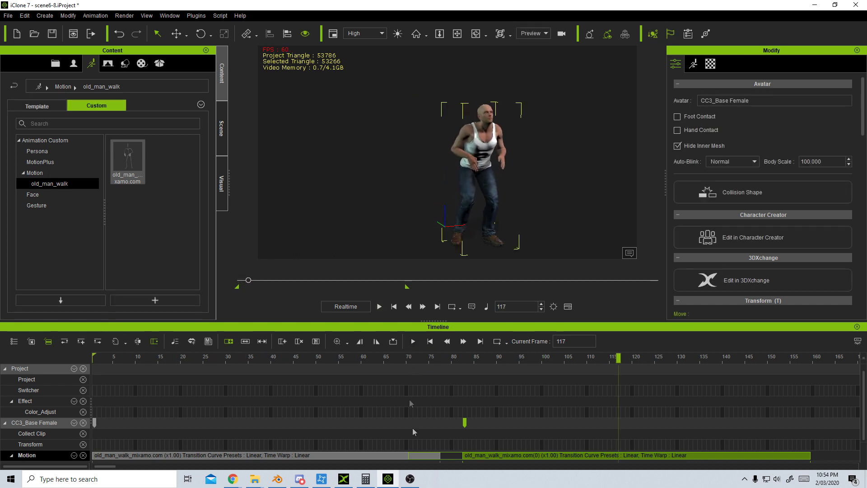
left_click_drag(478, 454, 460, 454)
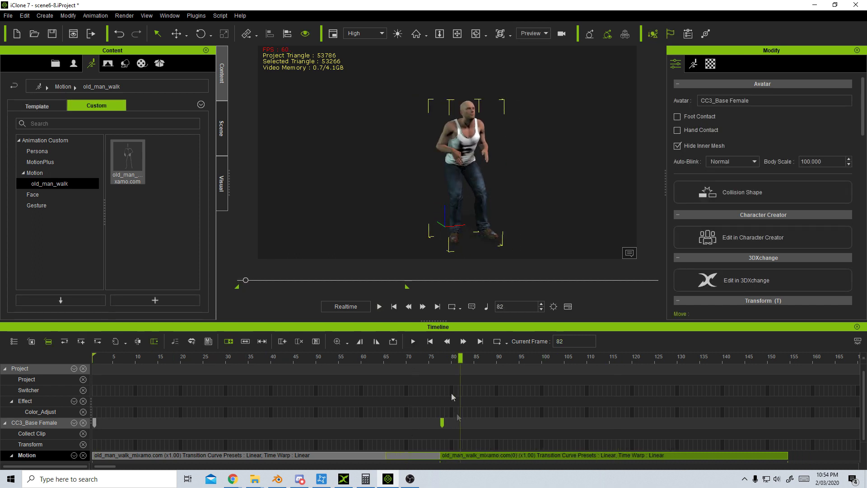
left_click(430, 342)
left_click(414, 342)
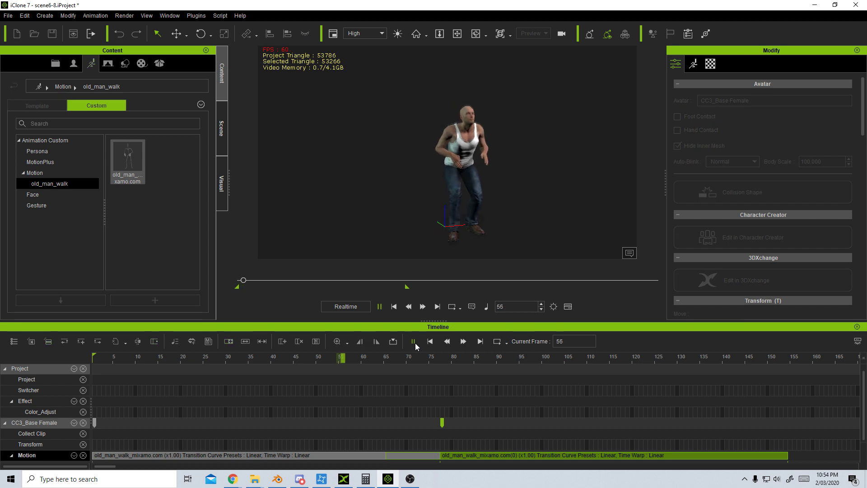
Set the second walk clip to start around frame 75 and replay the hand-off from frame 1.
scroll(476, 400, "down", 2)
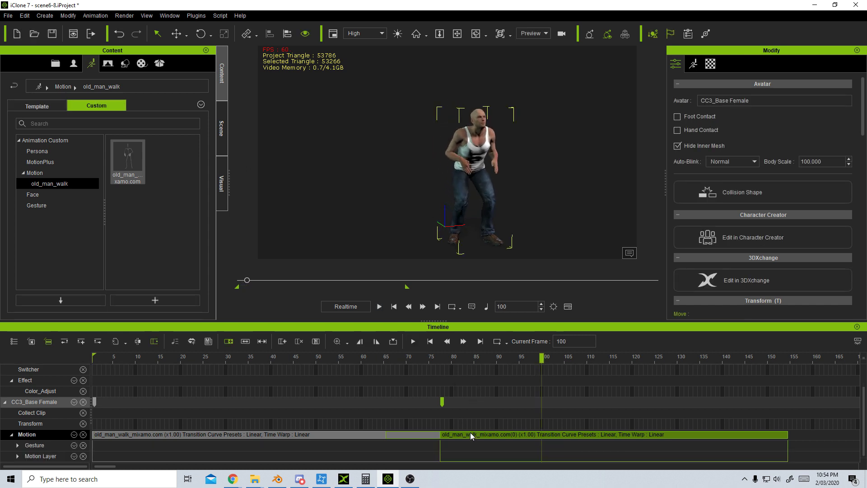
left_click_drag(470, 435, 464, 433)
left_click(430, 341)
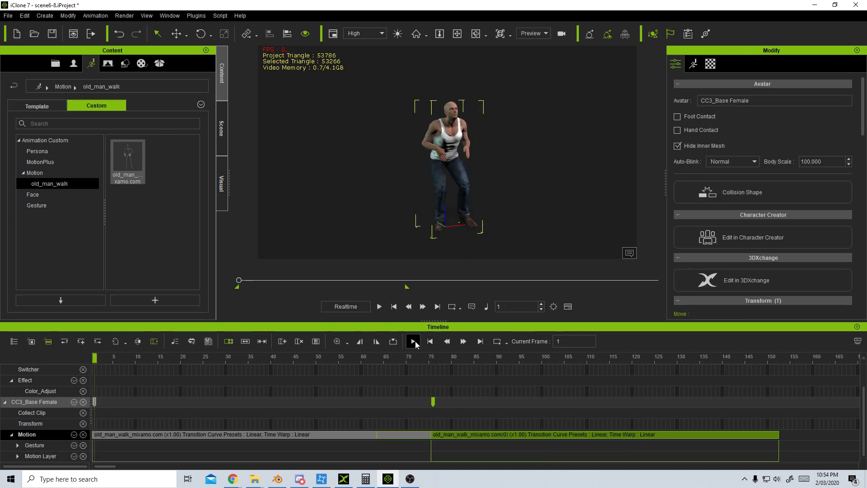
left_click(414, 342)
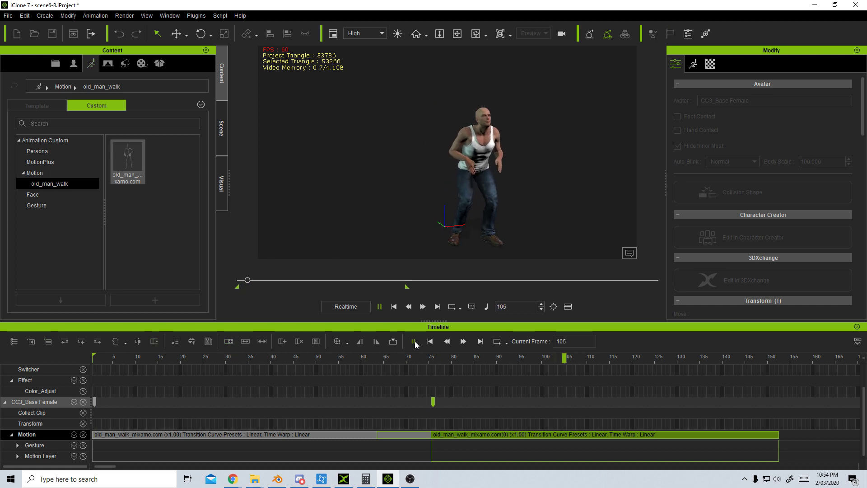
left_click(414, 342)
scroll(453, 406, "down", 3, "ctrl")
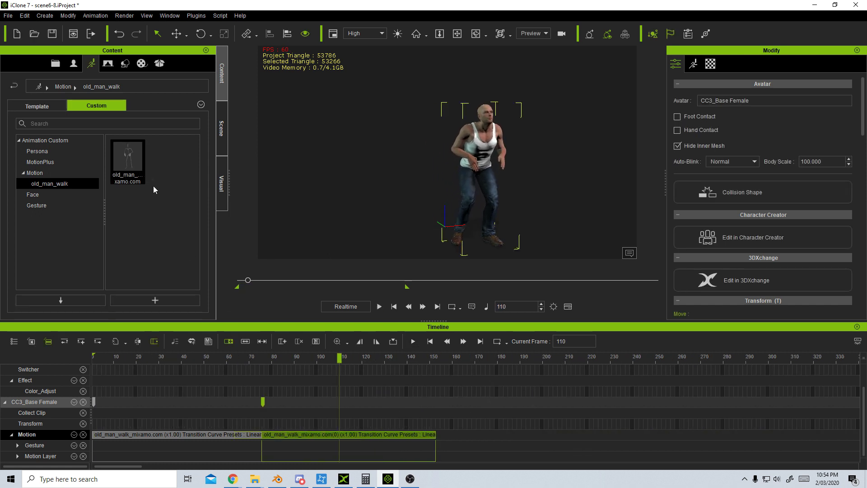
Add third and fourth old_man_walk copies, chaining each after the previous clip to about frame 300.
left_click_drag(117, 157, 471, 252)
left_click_drag(365, 435, 461, 432)
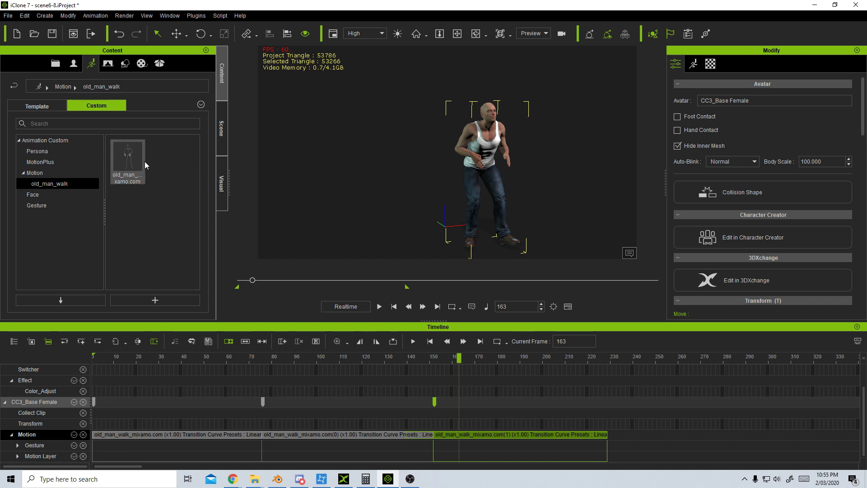
left_click_drag(144, 161, 480, 179)
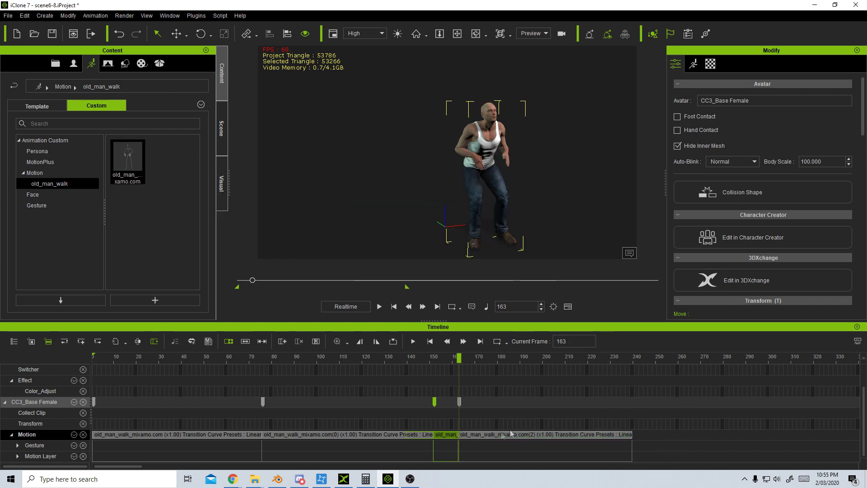
left_click_drag(465, 434, 613, 449)
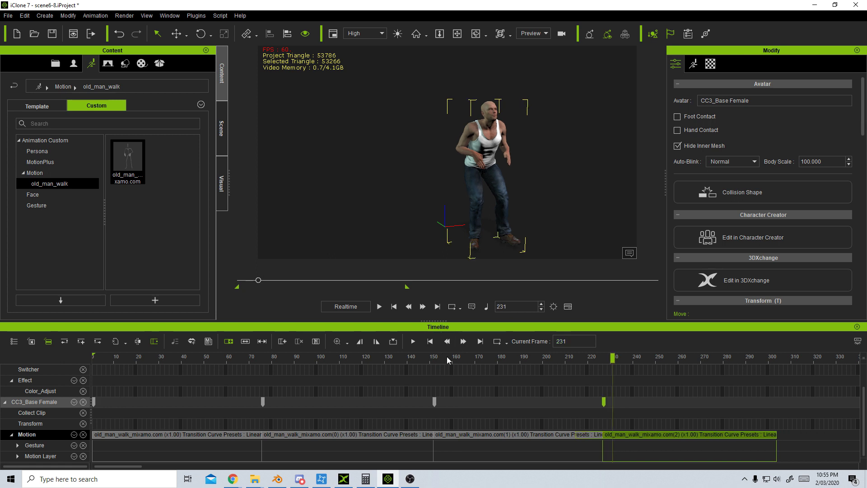
left_click(413, 342)
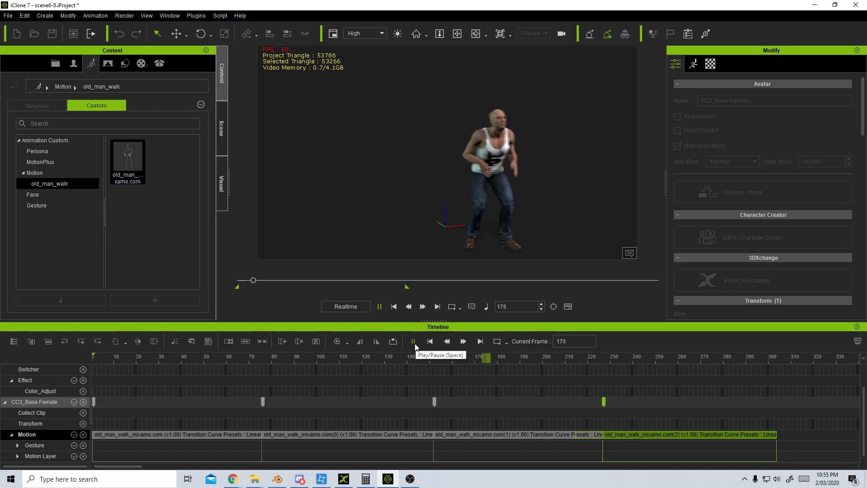
left_click(414, 342)
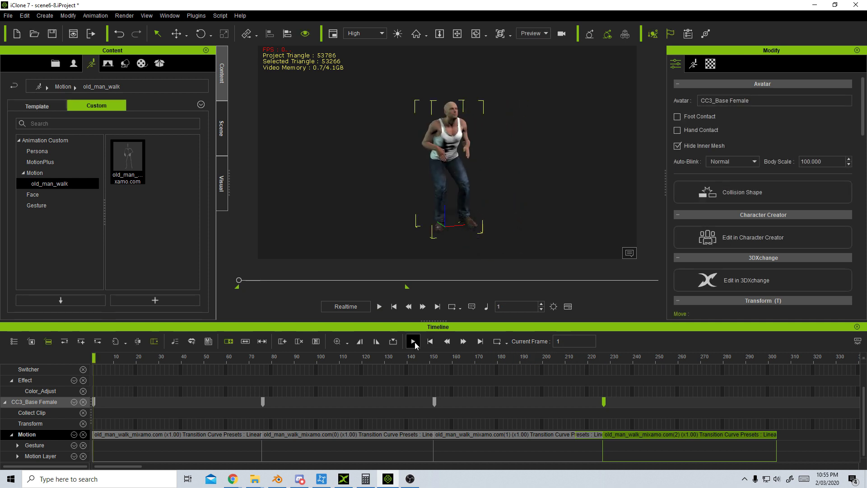
Play the full walk and shift clips (1) and (2) slightly later, the last ending near frame 305.
left_click(414, 342)
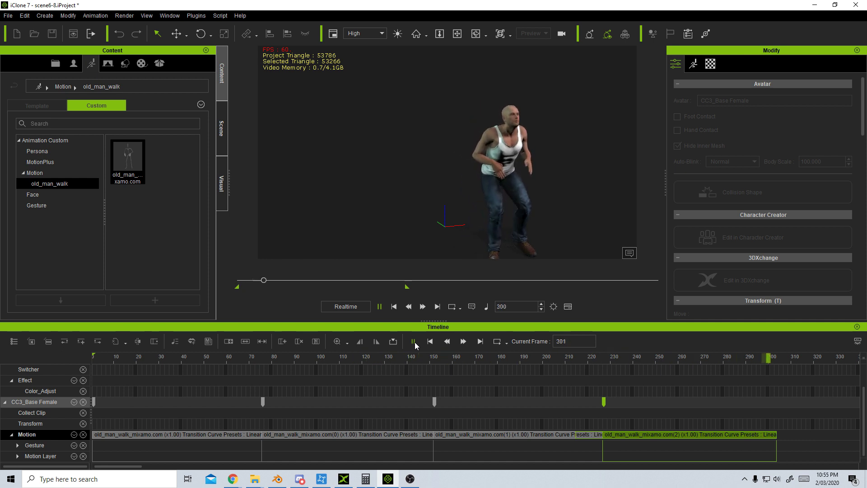
left_click(414, 342)
mouse_move(619, 435)
left_mouse_down()
mouse_move(633, 437)
mouse_move(621, 437)
left_mouse_up()
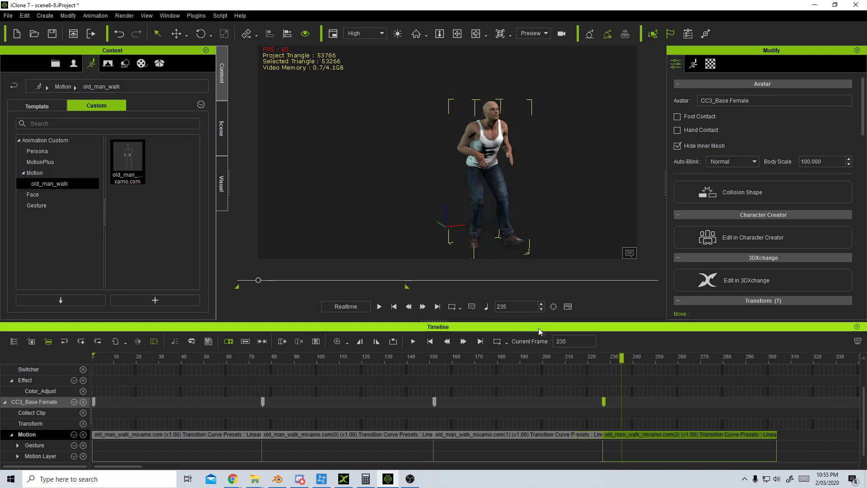
left_click(394, 307)
left_click(380, 307)
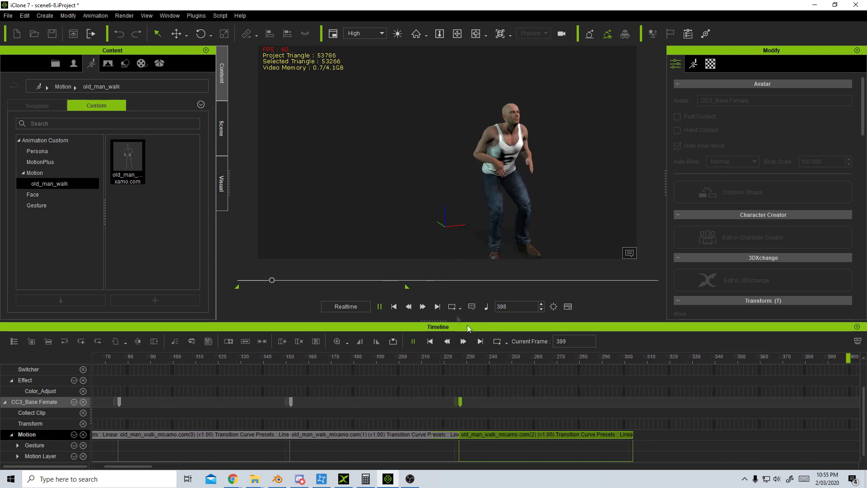
left_click(393, 307)
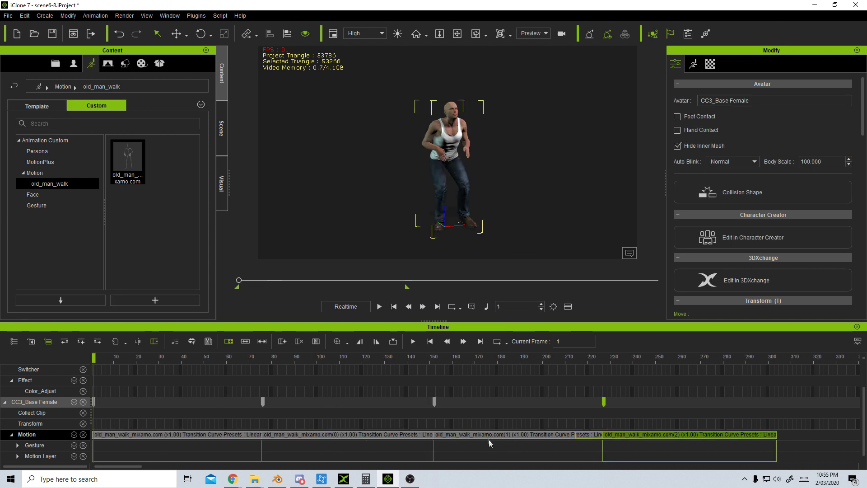
left_click_drag(487, 436, 527, 436)
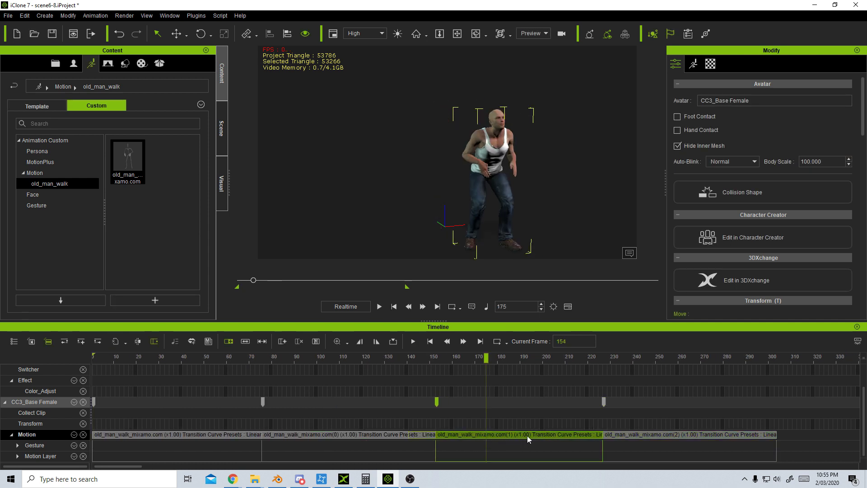
left_click_drag(620, 433, 629, 433)
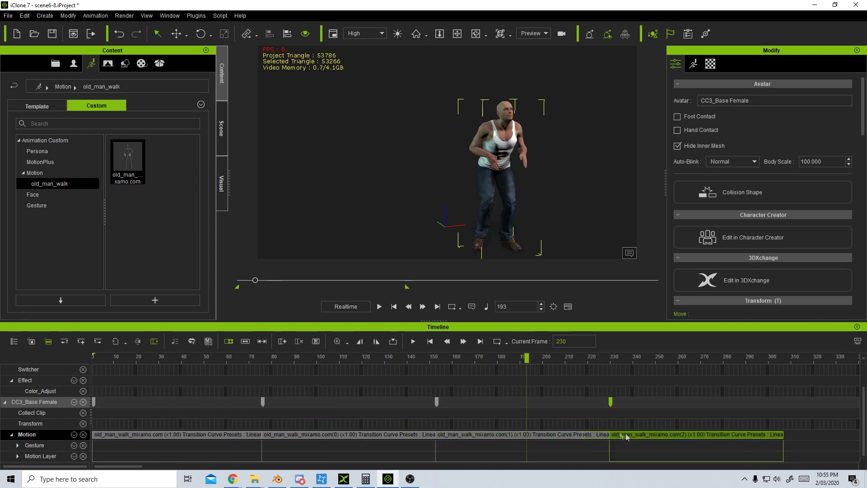